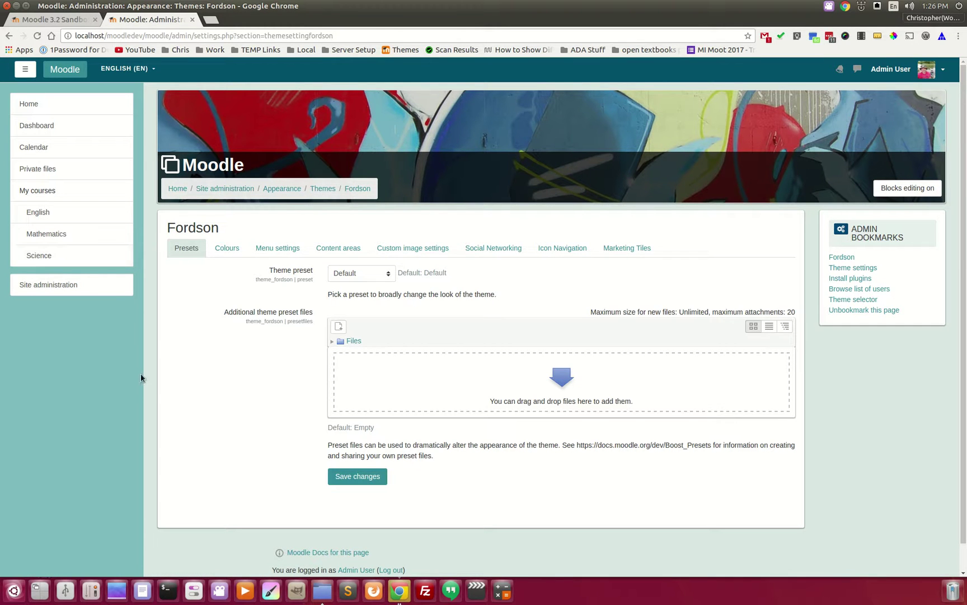
- Review the Fordson theme's available presets and look through all of its colour settings
{"action": "left_click", "coordinate": [374, 274]}
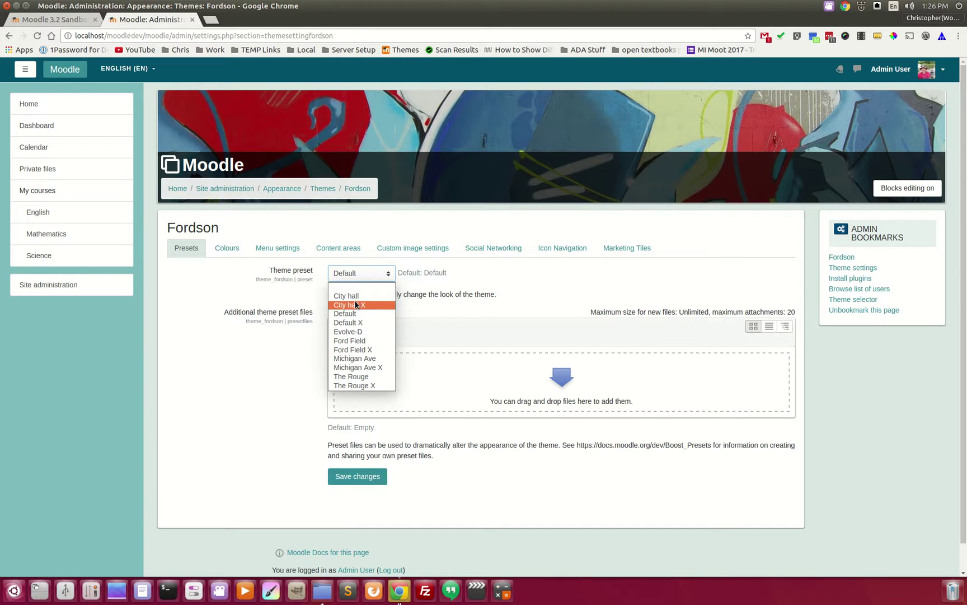
{"action": "left_click", "coordinate": [290, 311]}
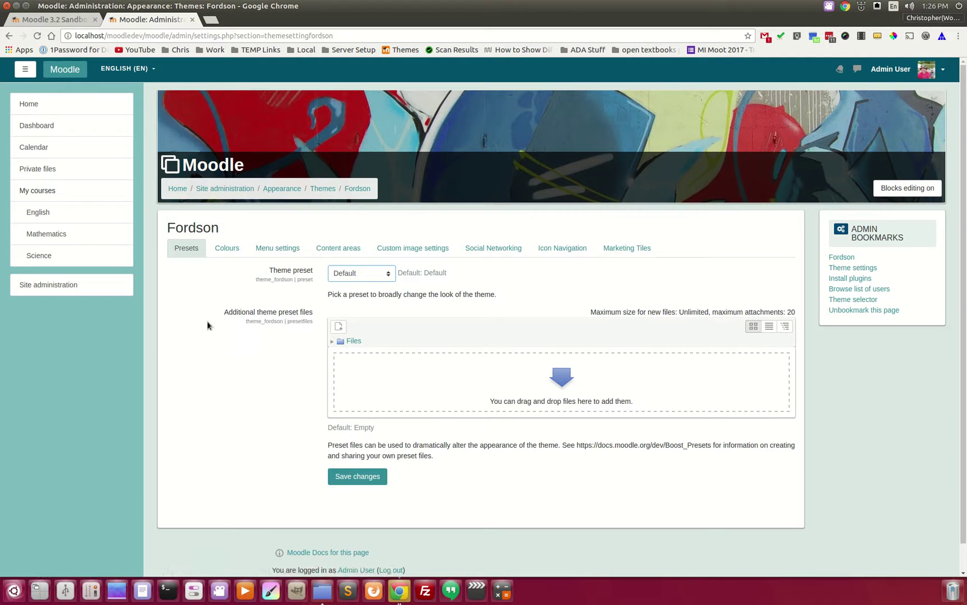
{"action": "left_click", "coordinate": [224, 250]}
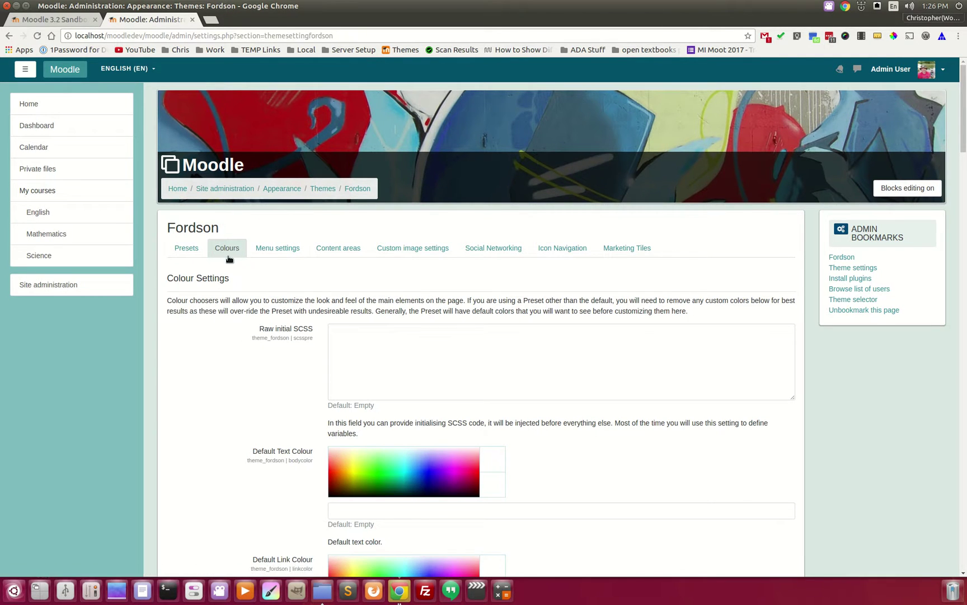
{"action": "scroll", "coordinate": [291, 303], "scroll_direction": "down", "scroll_amount": 2}
{"action": "scroll", "coordinate": [290, 302], "scroll_direction": "down", "scroll_amount": 6}
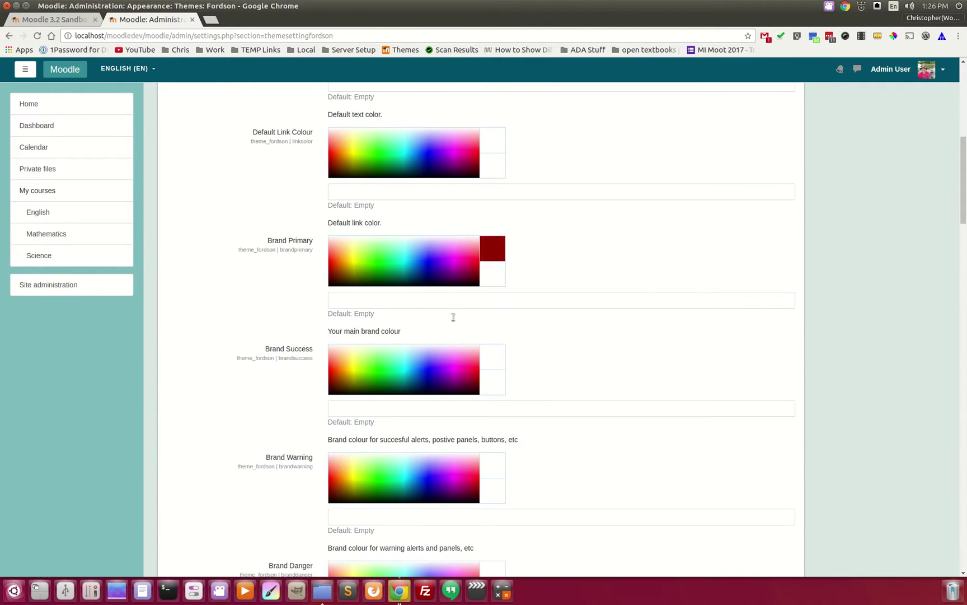
{"action": "scroll", "coordinate": [453, 317], "scroll_direction": "down", "scroll_amount": 7}
{"action": "scroll", "coordinate": [285, 379], "scroll_direction": "down", "scroll_amount": 9}
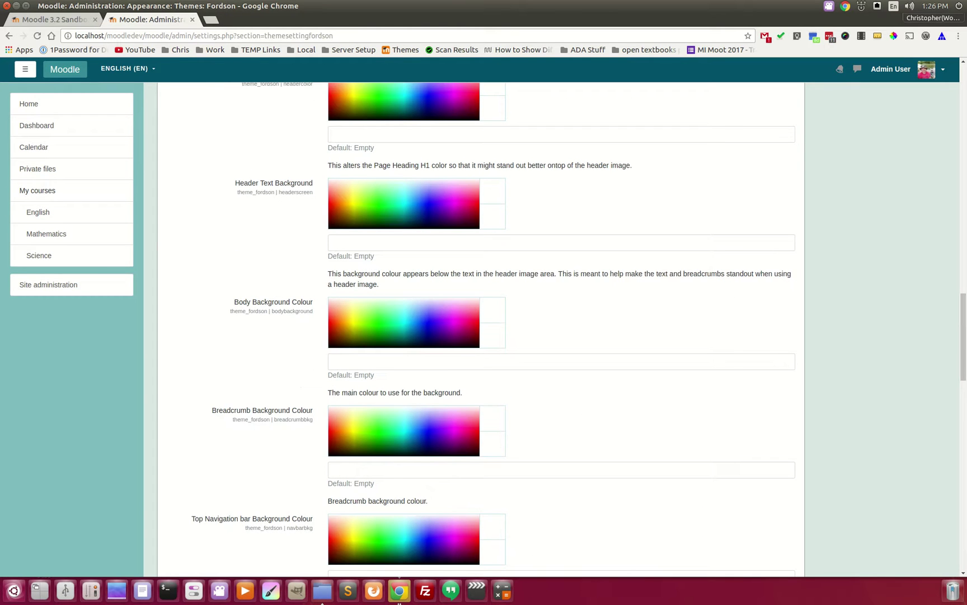
{"action": "left_click_drag", "start_coordinate": [963, 322], "coordinate": [963, 503]}
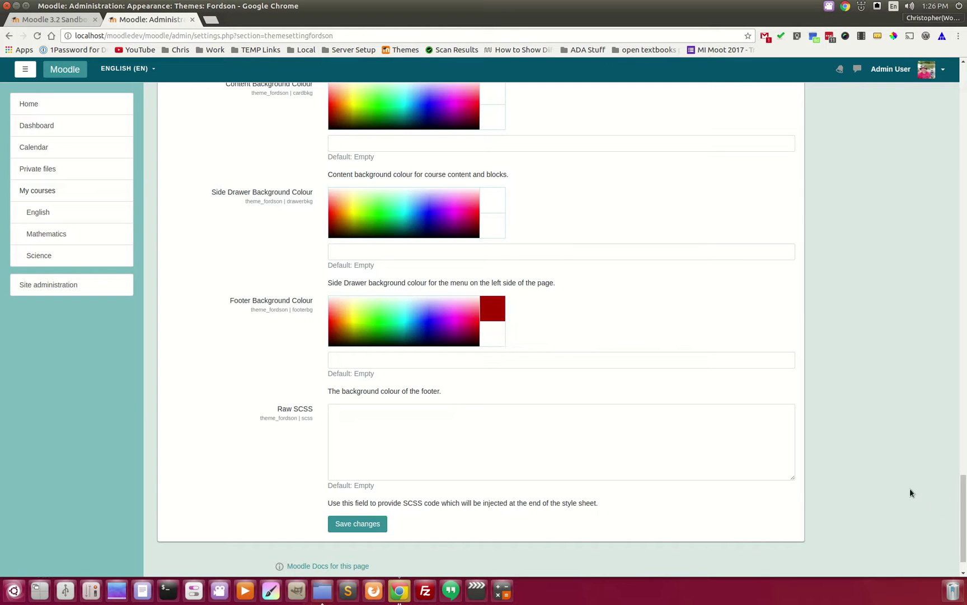
{"action": "left_click_drag", "start_coordinate": [963, 510], "coordinate": [947, 77]}
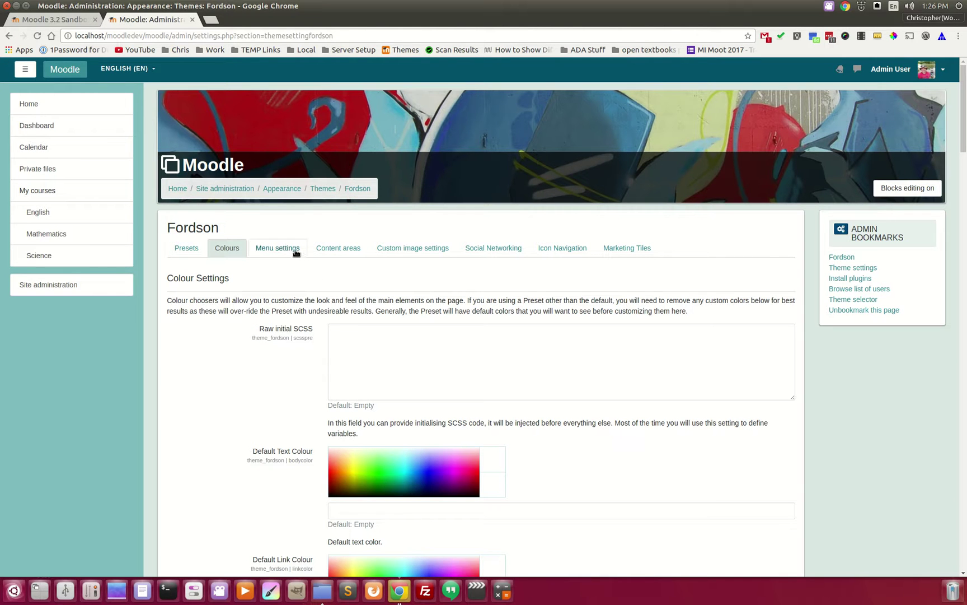
- Show the theme's menu settings and, in a separate browser tab, open the English course from the Miscellaneous category
{"action": "left_click", "coordinate": [278, 252]}
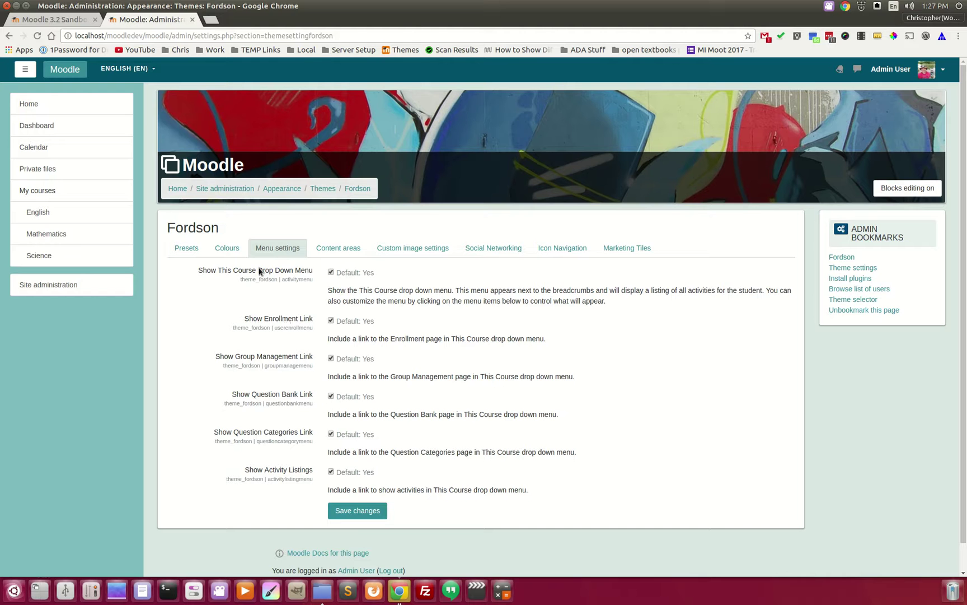
{"action": "middle_click", "coordinate": [176, 190]}
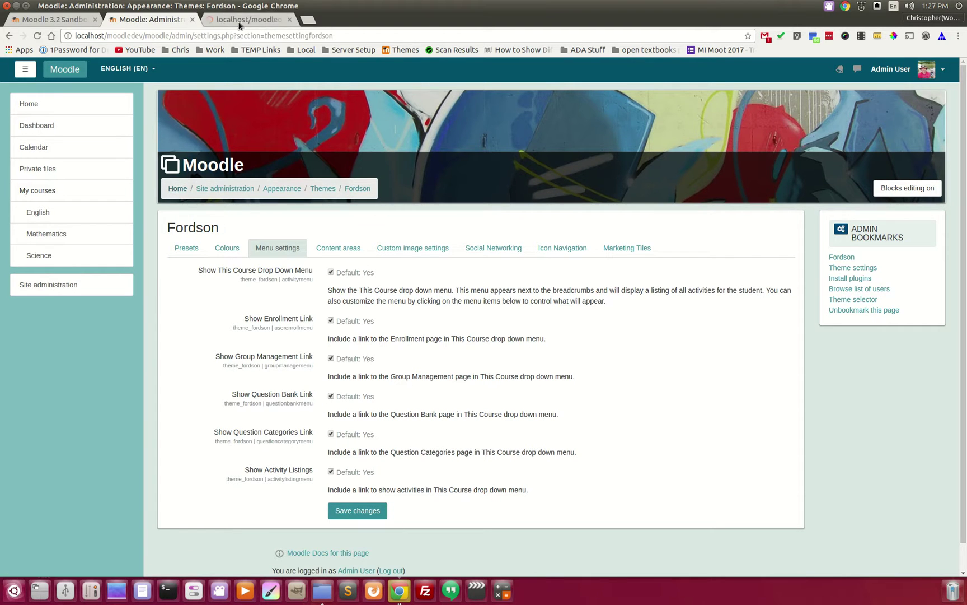
{"action": "key", "text": "ctrl+Tab"}
{"action": "left_click", "coordinate": [430, 252]}
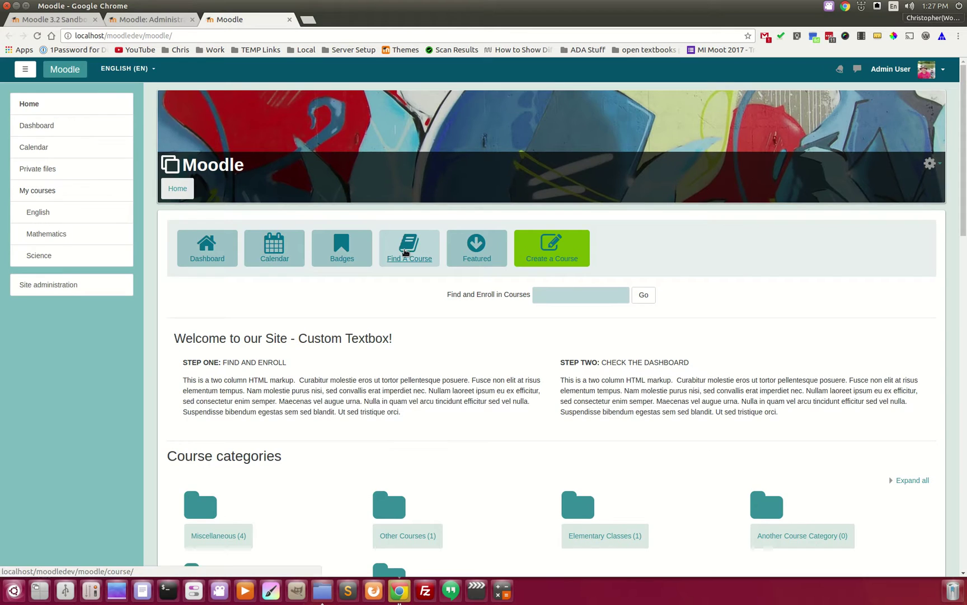
{"action": "left_click", "coordinate": [225, 311]}
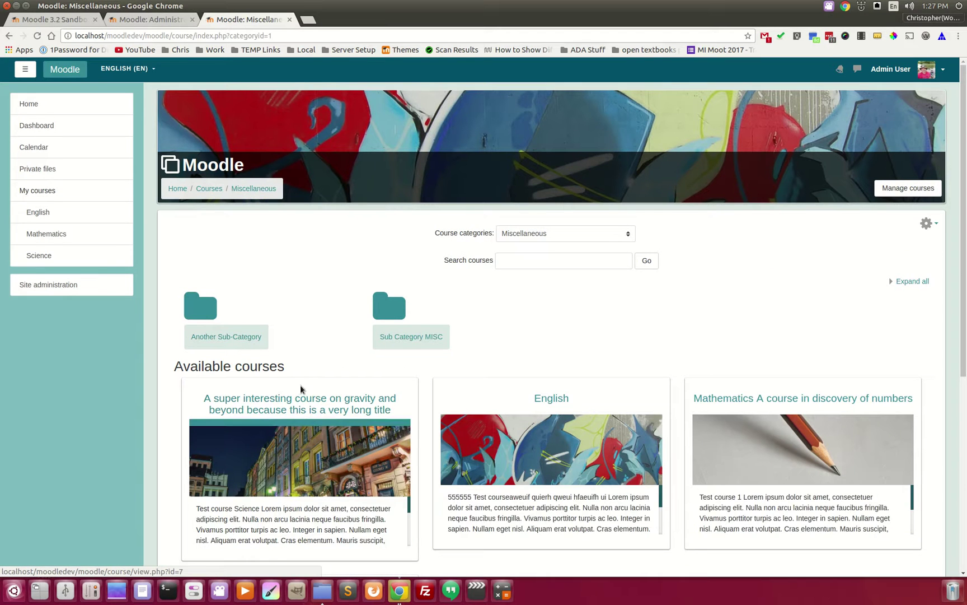
{"action": "scroll", "coordinate": [504, 336], "scroll_direction": "down", "scroll_amount": 3}
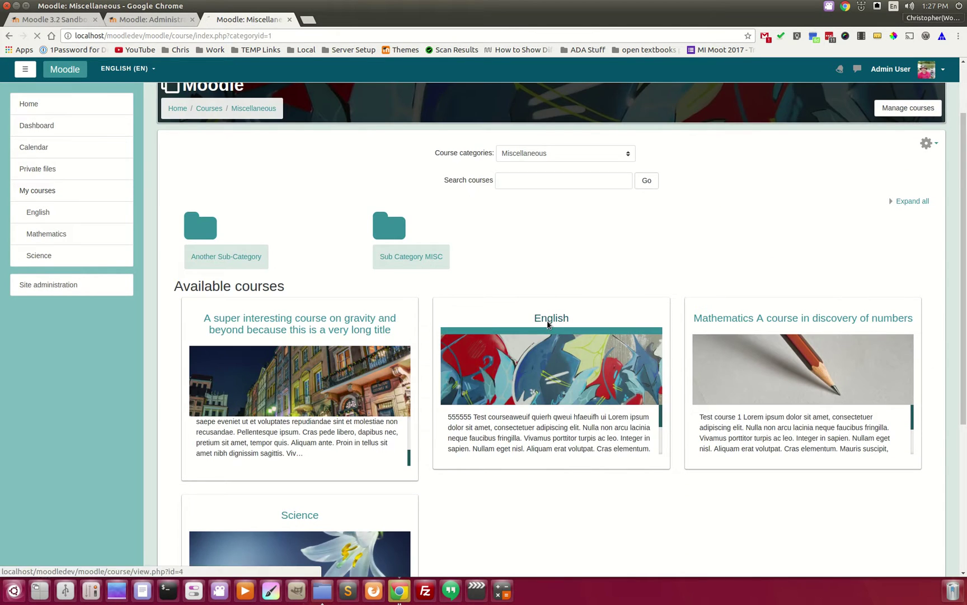
{"action": "left_click", "coordinate": [549, 319]}
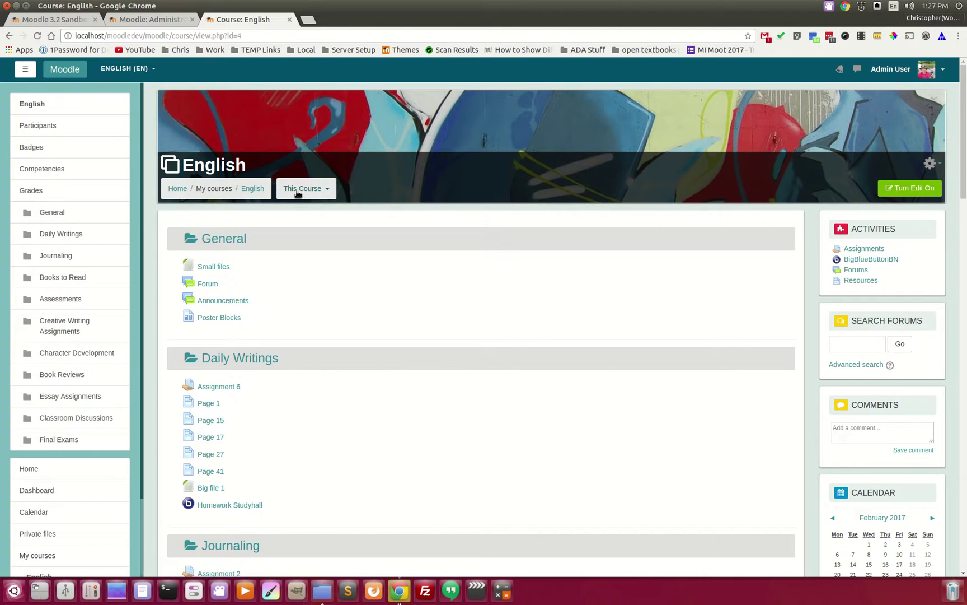
- Visit the English course's User Enrollment and Group Management pages through the This Course links
{"action": "left_click", "coordinate": [309, 191]}
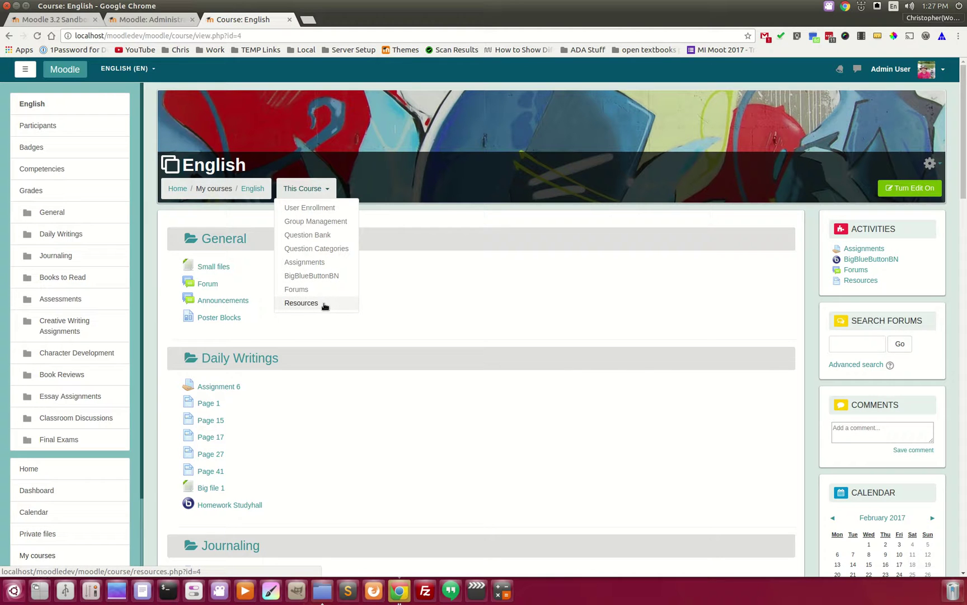
{"action": "left_click", "coordinate": [310, 208]}
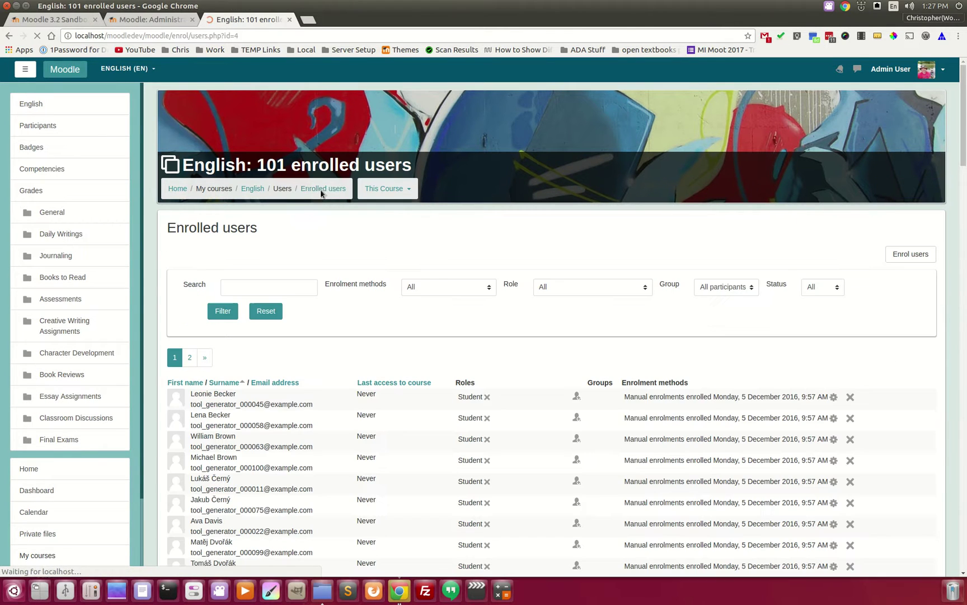
{"action": "left_click", "coordinate": [379, 188]}
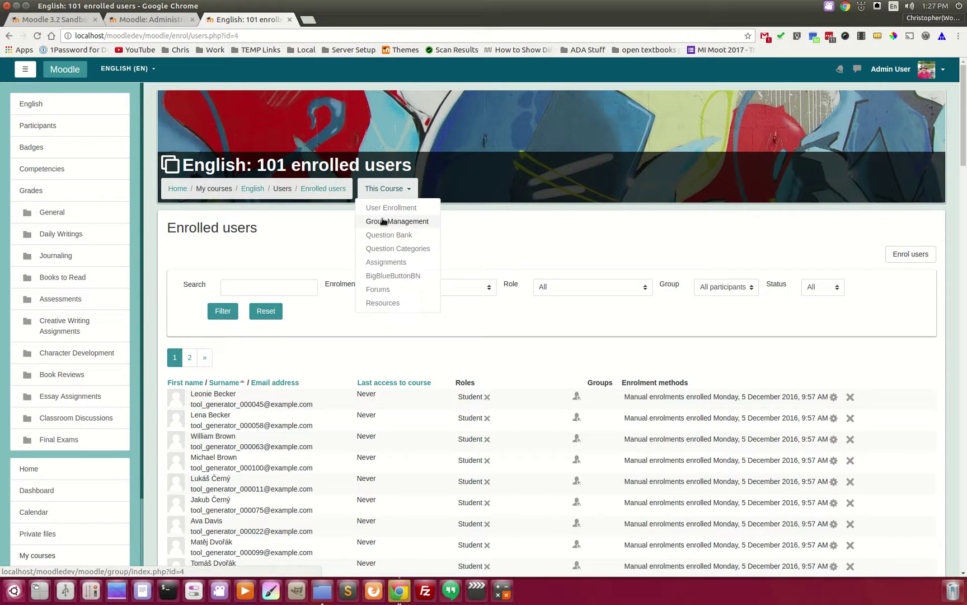
{"action": "left_click", "coordinate": [383, 221]}
- View the course's Question Bank and Question Categories pages, and return to User Enrollment
{"action": "left_click", "coordinate": [365, 189]}
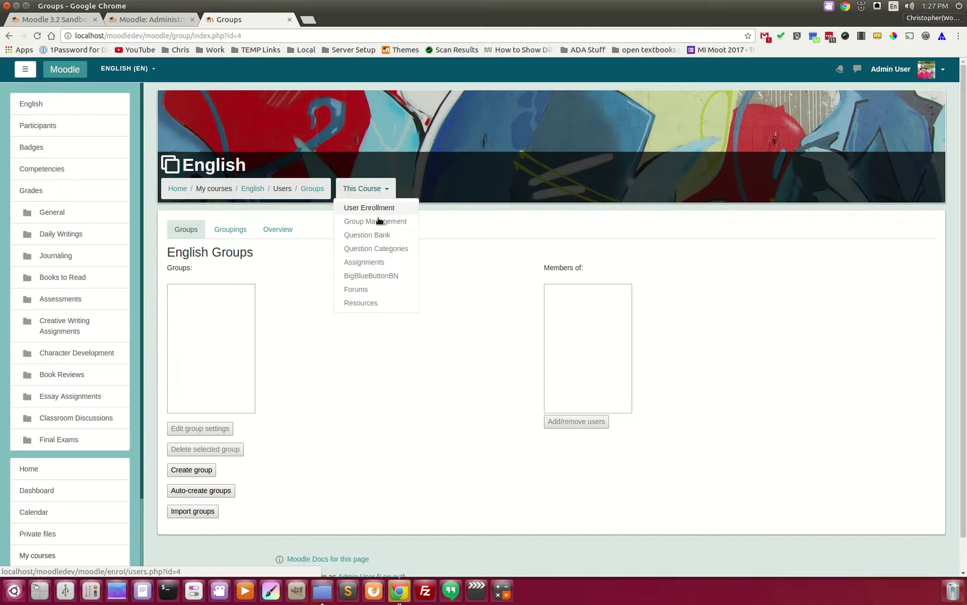
{"action": "left_click", "coordinate": [375, 234]}
{"action": "left_click", "coordinate": [415, 190]}
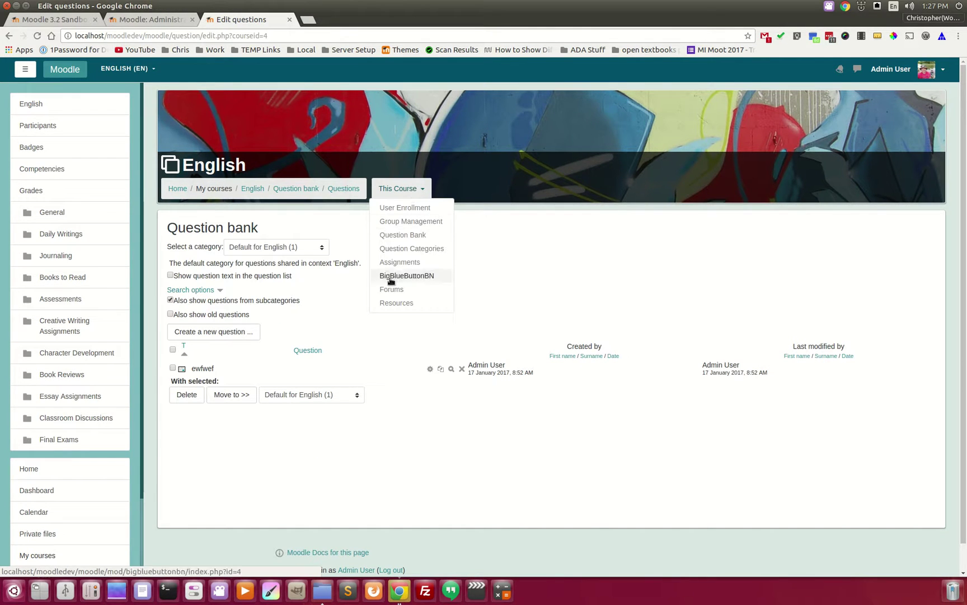
{"action": "left_click", "coordinate": [421, 250]}
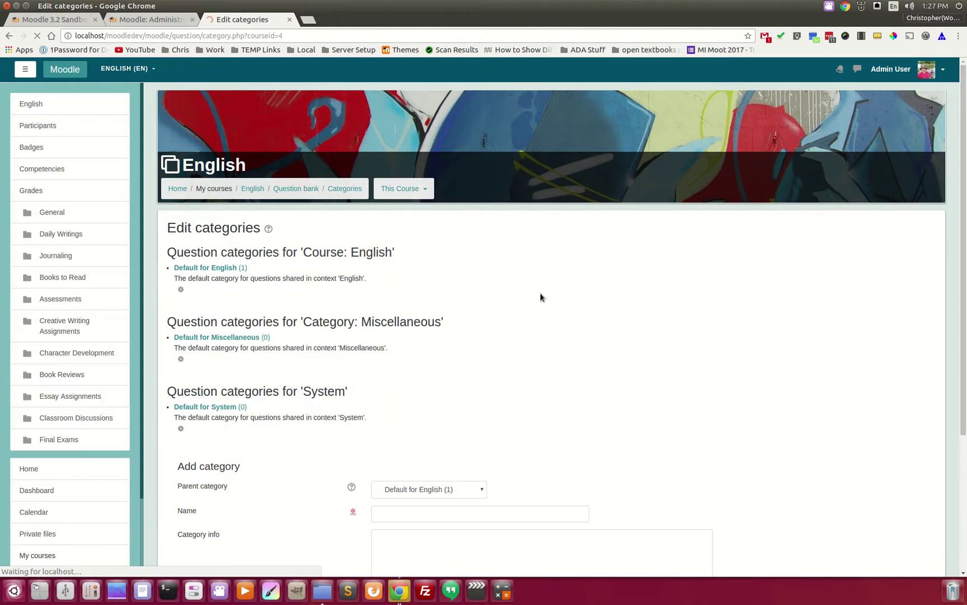
{"action": "left_click", "coordinate": [411, 189]}
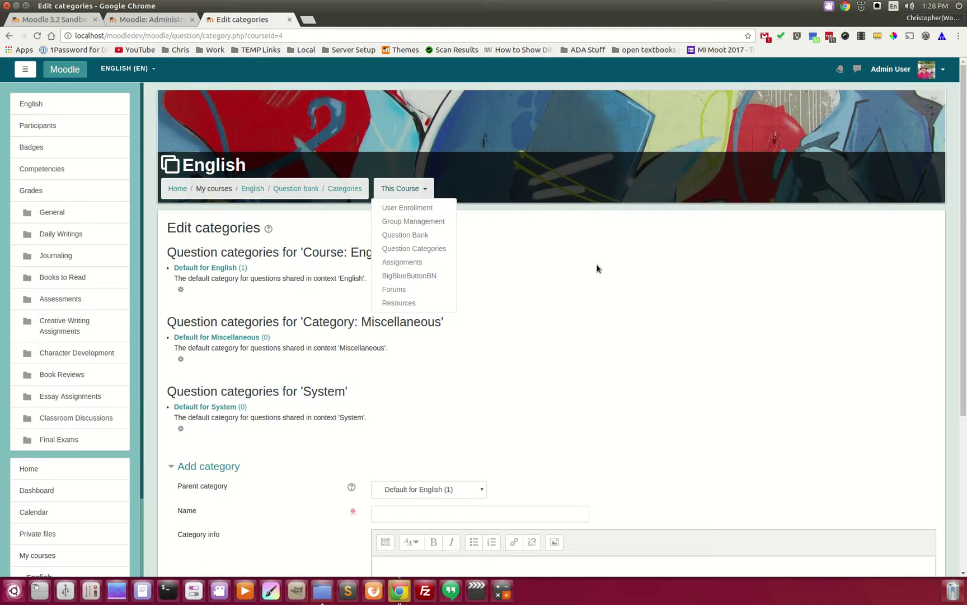
{"action": "left_click", "coordinate": [423, 208]}
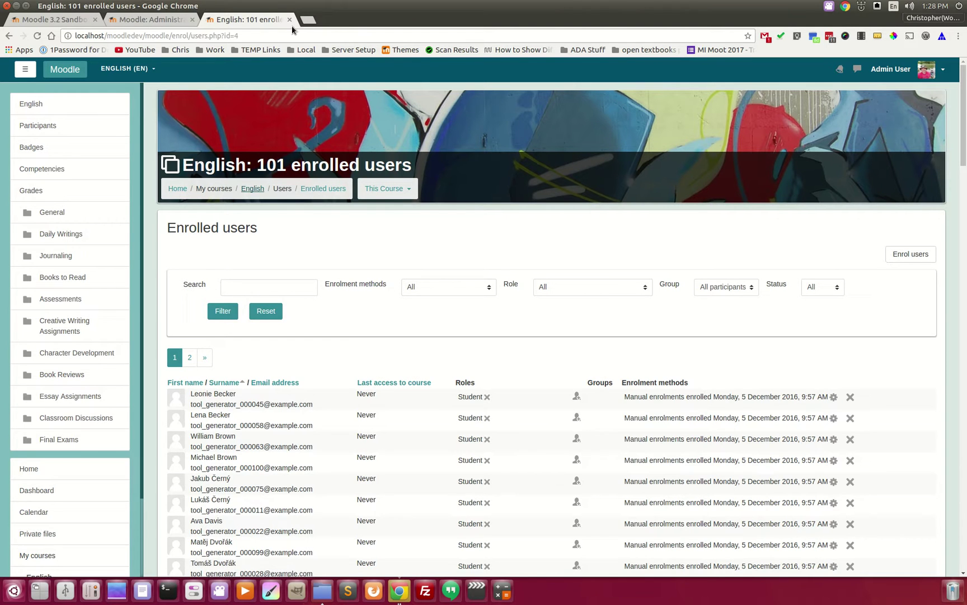
- Return to the Fordson theme settings and look through all the Content areas options
{"action": "left_click", "coordinate": [154, 19]}
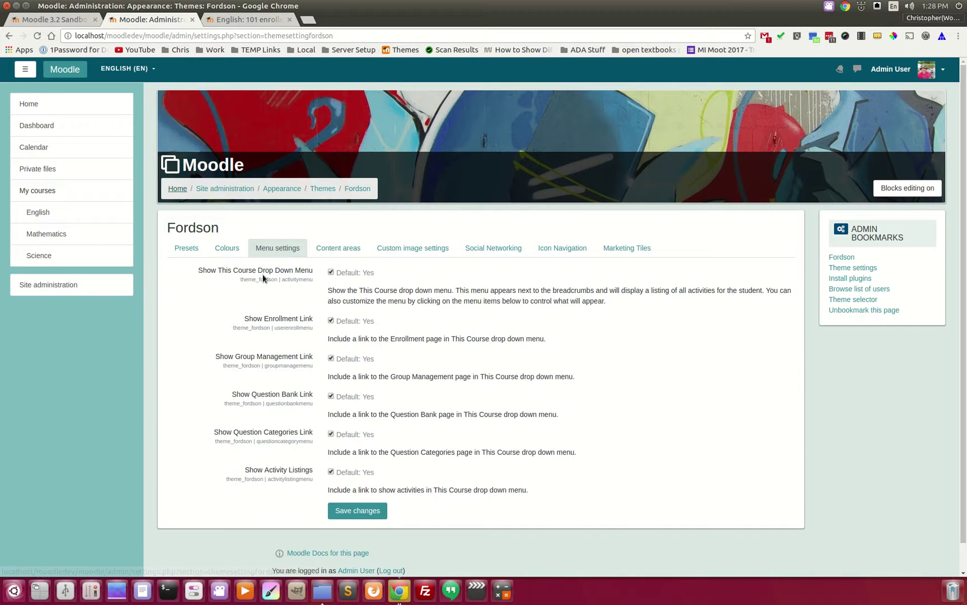
{"action": "left_click", "coordinate": [350, 245]}
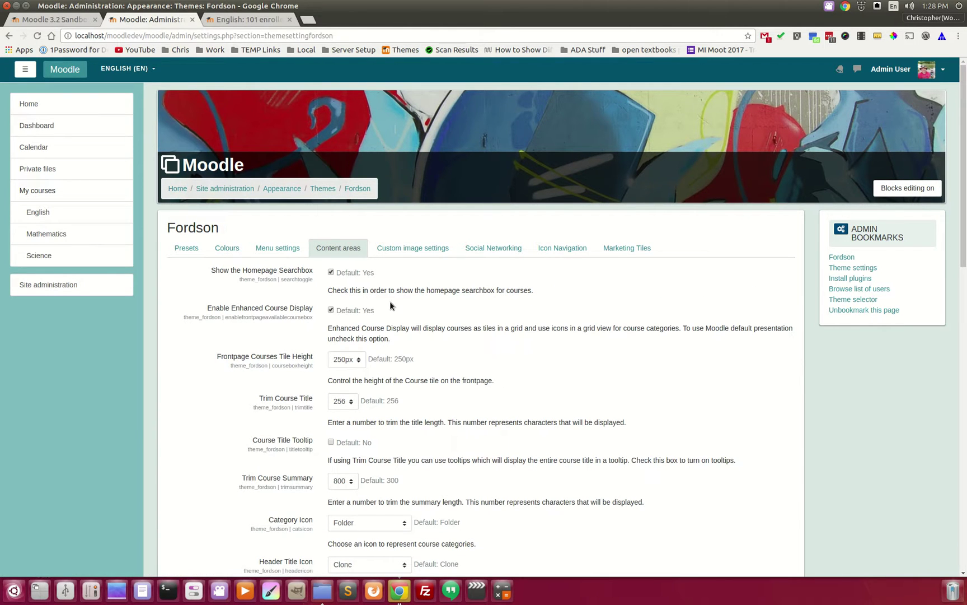
{"action": "scroll", "coordinate": [499, 391], "scroll_direction": "down", "scroll_amount": 5}
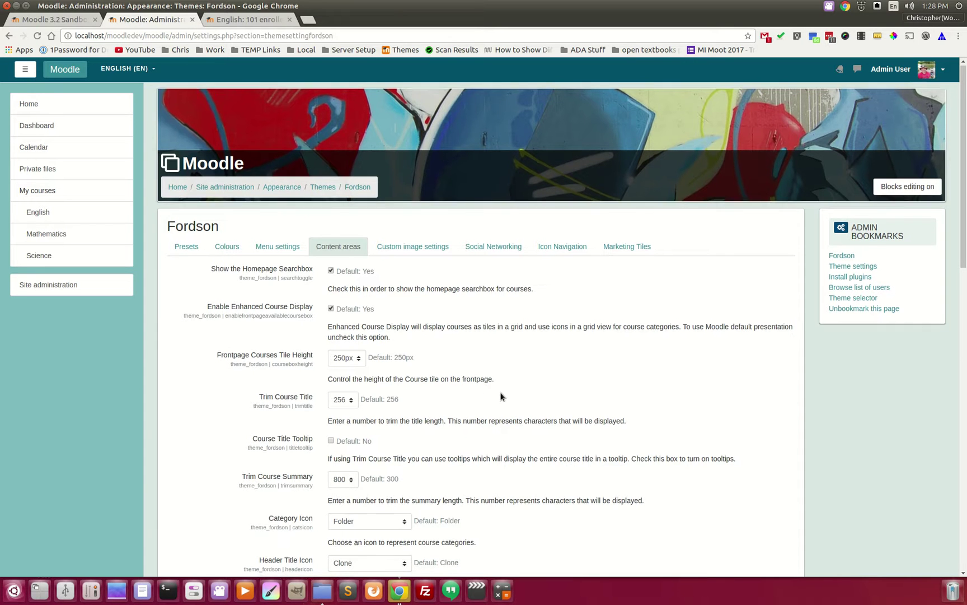
{"action": "scroll", "coordinate": [501, 395], "scroll_direction": "down", "scroll_amount": 6}
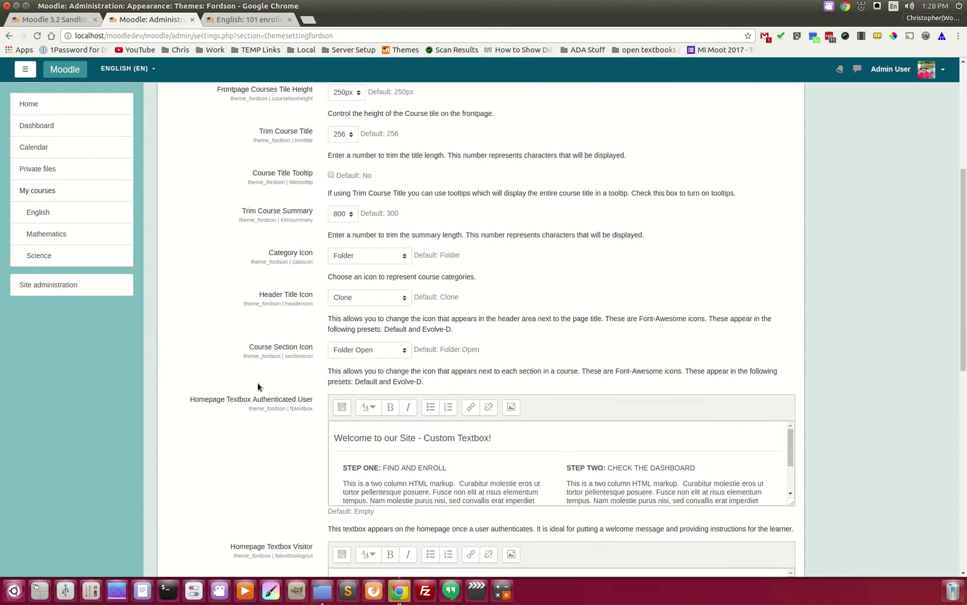
{"action": "scroll", "coordinate": [284, 383], "scroll_direction": "down", "scroll_amount": 6}
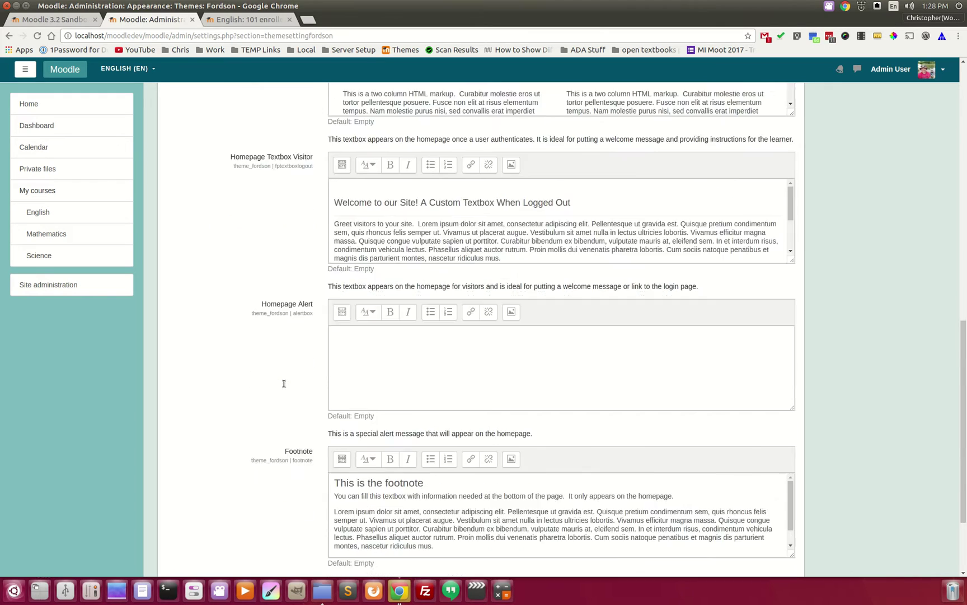
{"action": "scroll", "coordinate": [282, 379], "scroll_direction": "up", "scroll_amount": 4}
{"action": "scroll", "coordinate": [283, 379], "scroll_direction": "up", "scroll_amount": 10}
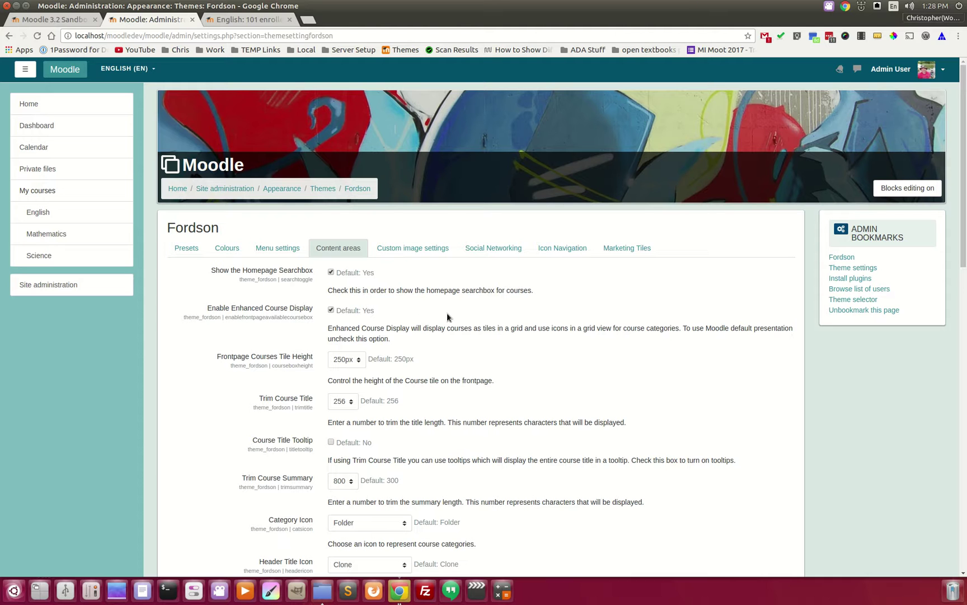
- Open the site home in the course's browser tab and examine its course categories and available course tiles
{"action": "left_click", "coordinate": [266, 19]}
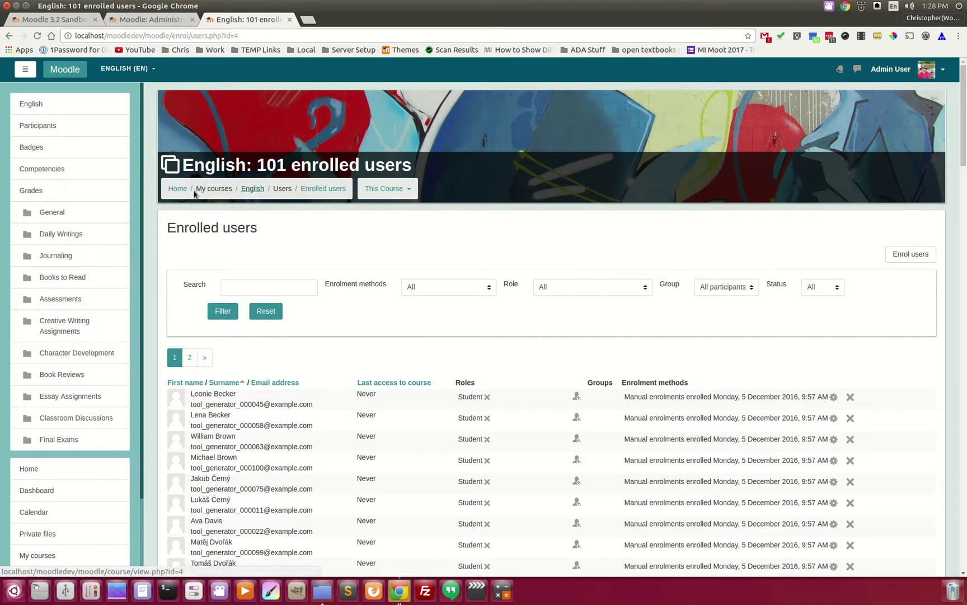
{"action": "left_click", "coordinate": [166, 187]}
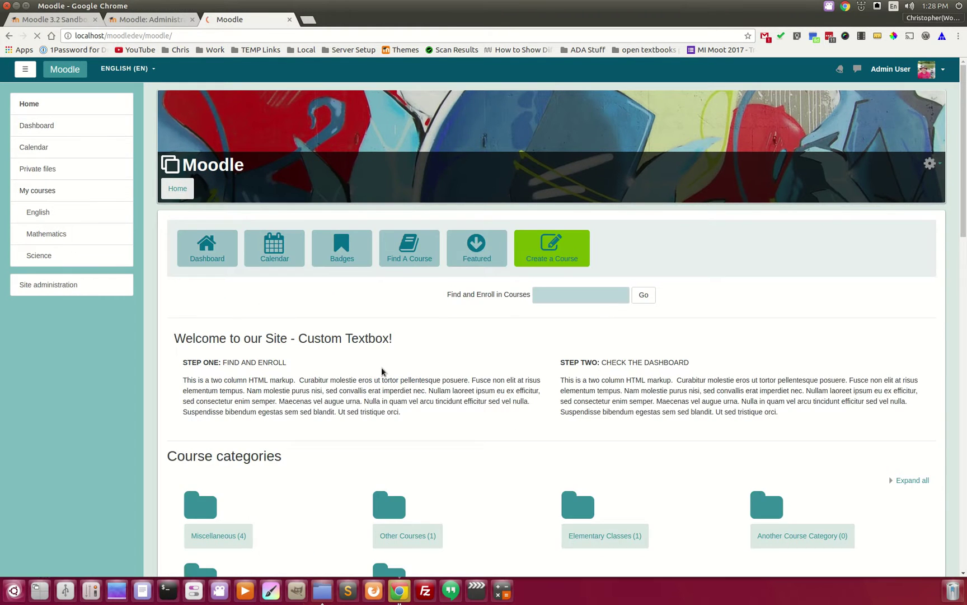
{"action": "scroll", "coordinate": [313, 355], "scroll_direction": "down", "scroll_amount": 5}
{"action": "scroll", "coordinate": [313, 355], "scroll_direction": "down", "scroll_amount": 3}
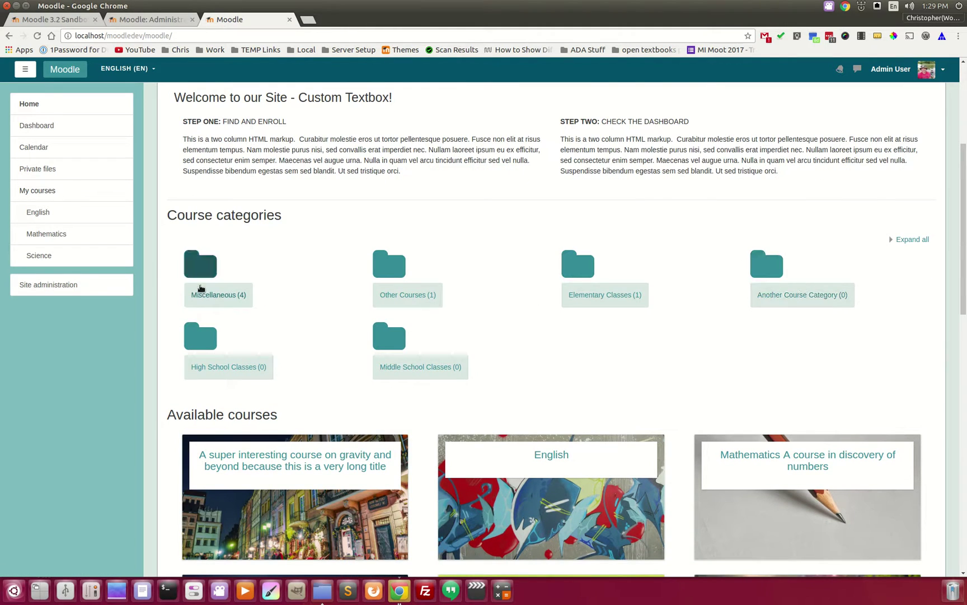
{"action": "scroll", "coordinate": [234, 334], "scroll_direction": "down", "scroll_amount": 4}
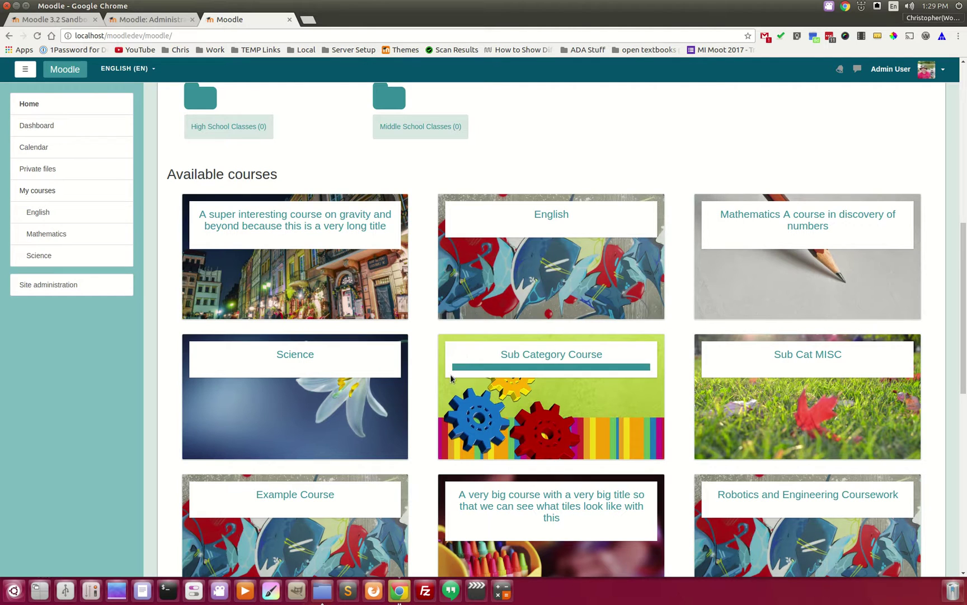
- View the Sub Category Course, and from the site home open the Miscellaneous course category
{"action": "left_click", "coordinate": [552, 360]}
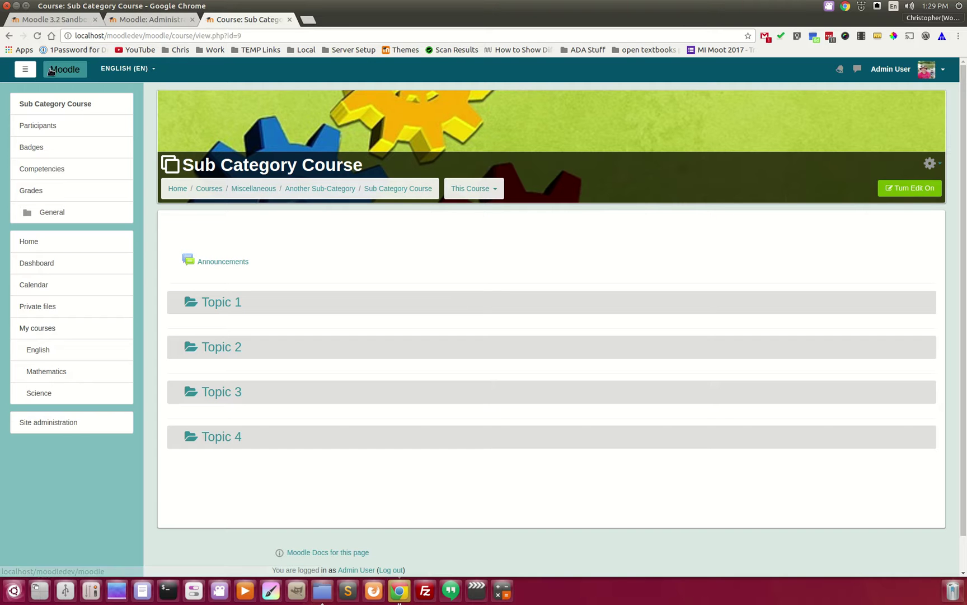
{"action": "left_click", "coordinate": [9, 35]}
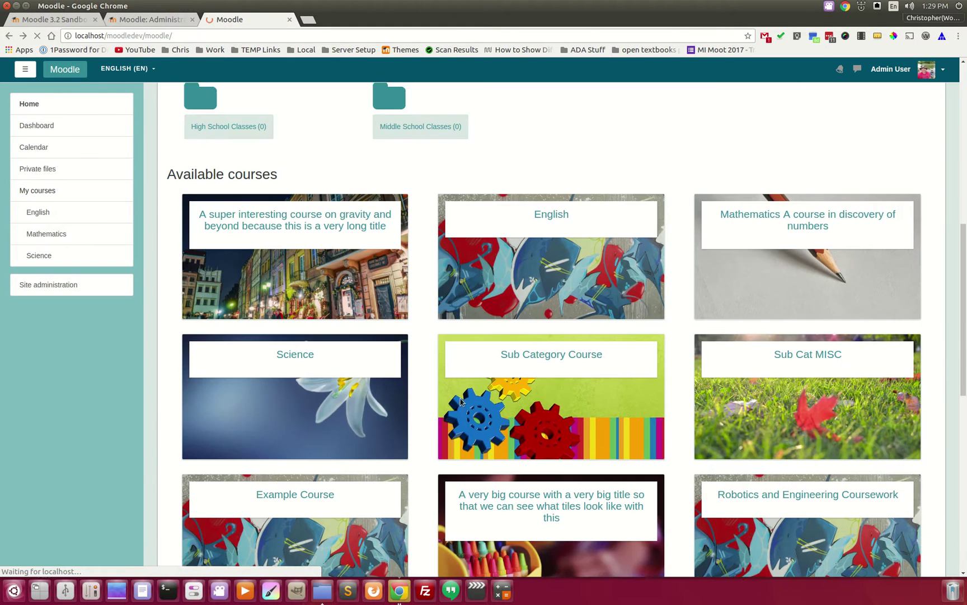
{"action": "scroll", "coordinate": [433, 399], "scroll_direction": "down", "scroll_amount": 3}
{"action": "scroll", "coordinate": [426, 387], "scroll_direction": "up", "scroll_amount": 8}
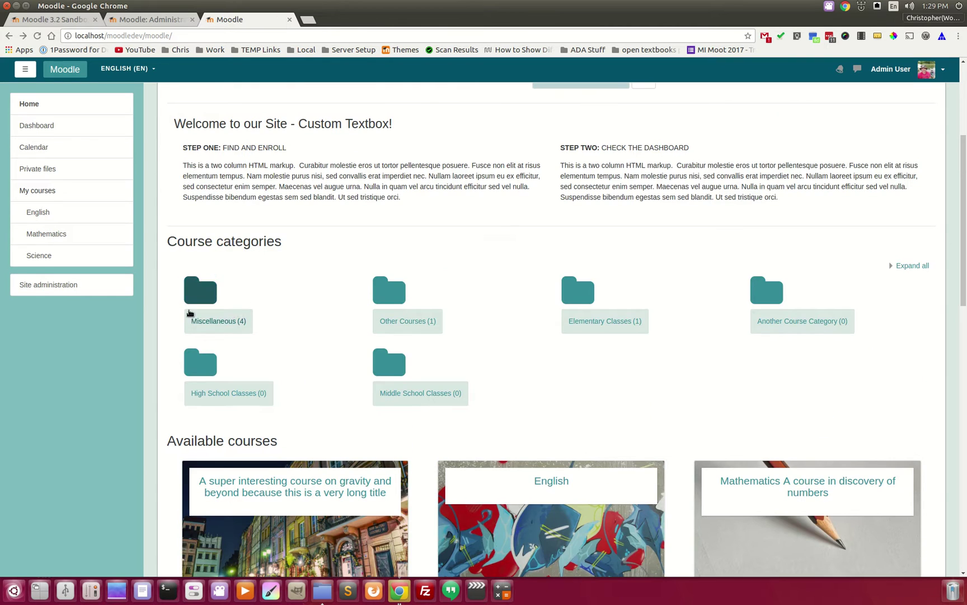
{"action": "left_click", "coordinate": [196, 303]}
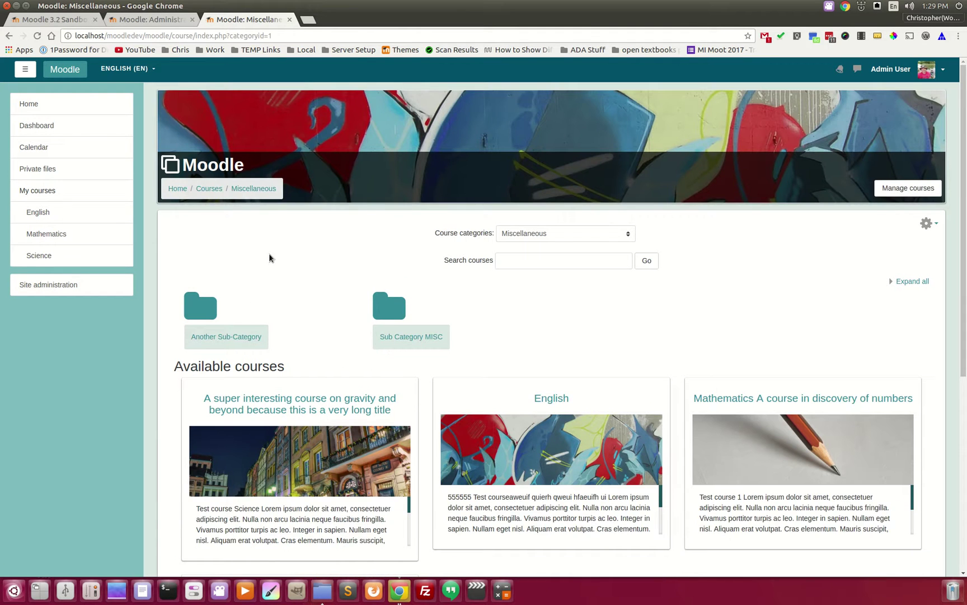
- Look over the Miscellaneous category's course tiles, view Another Sub-Category, and return to the site home
{"action": "scroll", "coordinate": [635, 270], "scroll_direction": "down", "scroll_amount": 2}
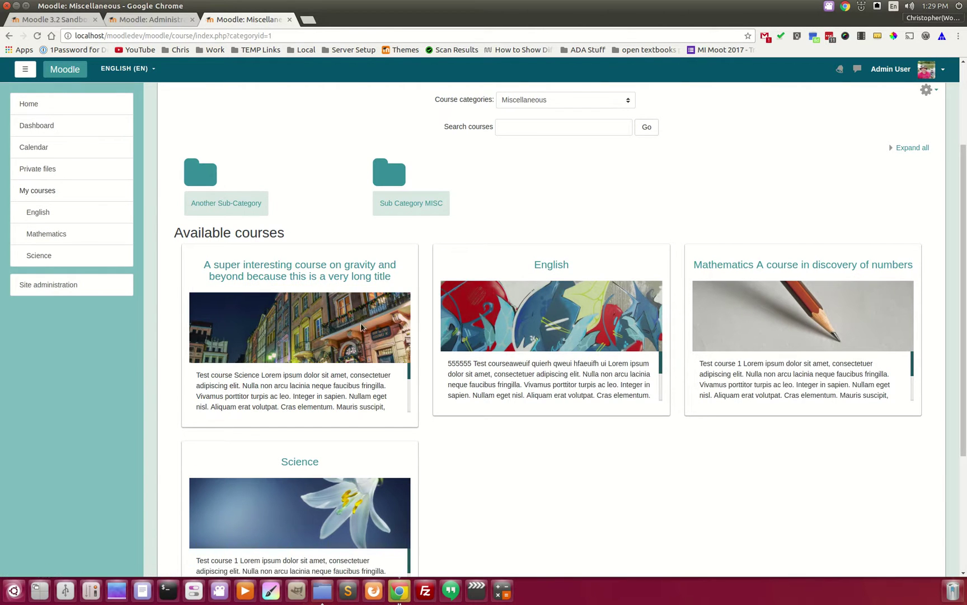
{"action": "left_click_drag", "start_coordinate": [409, 375], "coordinate": [408, 409]}
{"action": "left_click", "coordinate": [204, 194]}
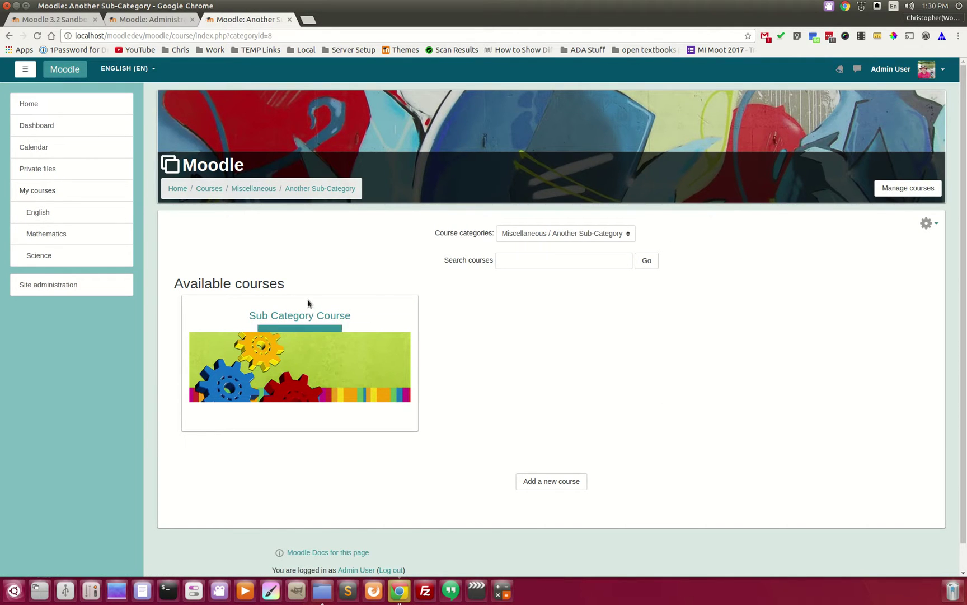
{"action": "left_click", "coordinate": [305, 315]}
{"action": "left_click", "coordinate": [177, 189]}
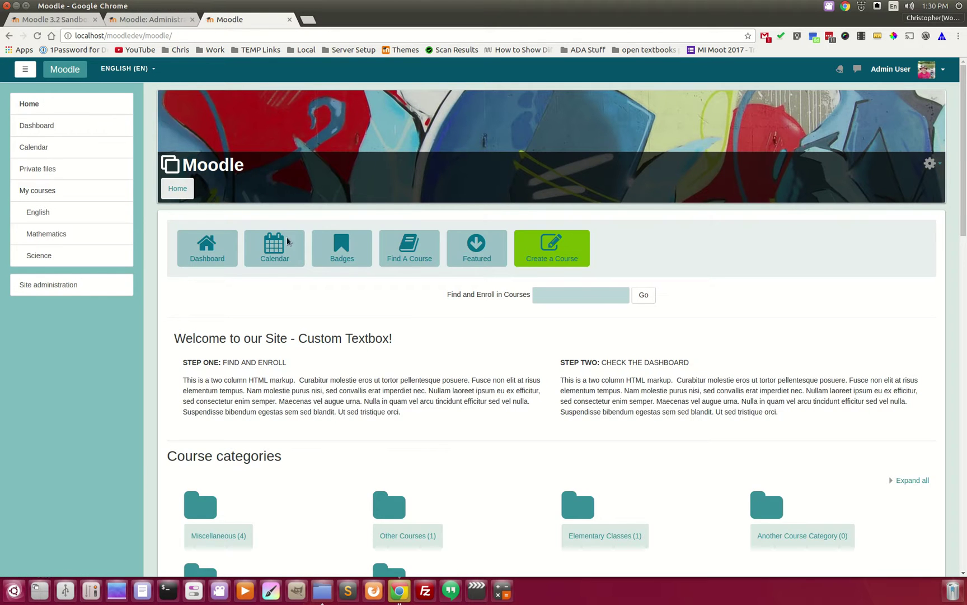
- In the Fordson theme's Content areas settings, set Trim Course Title to 40 and enable Course Title Tooltip
{"action": "left_click", "coordinate": [170, 20]}
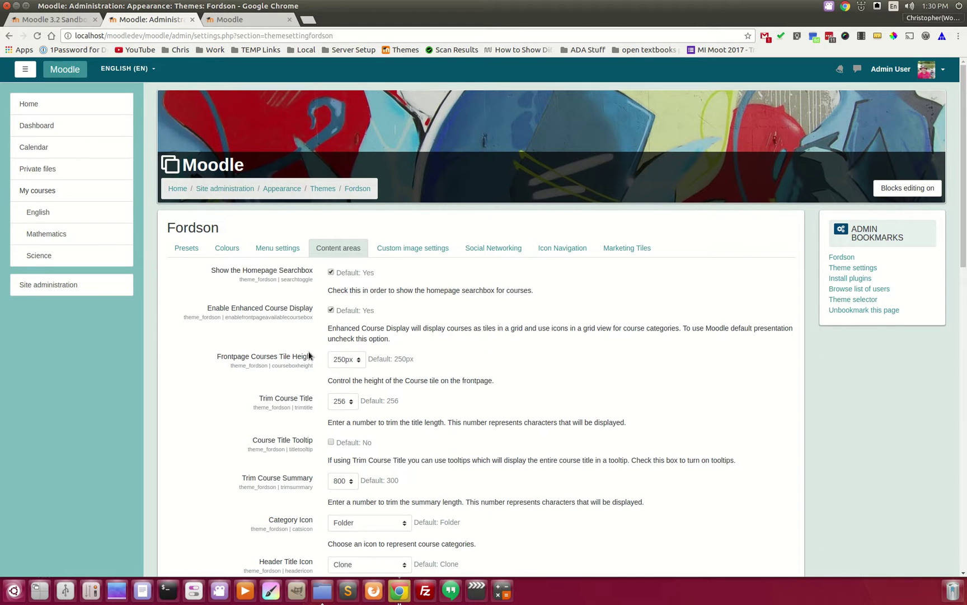
{"action": "scroll", "coordinate": [283, 372], "scroll_direction": "down", "scroll_amount": 3}
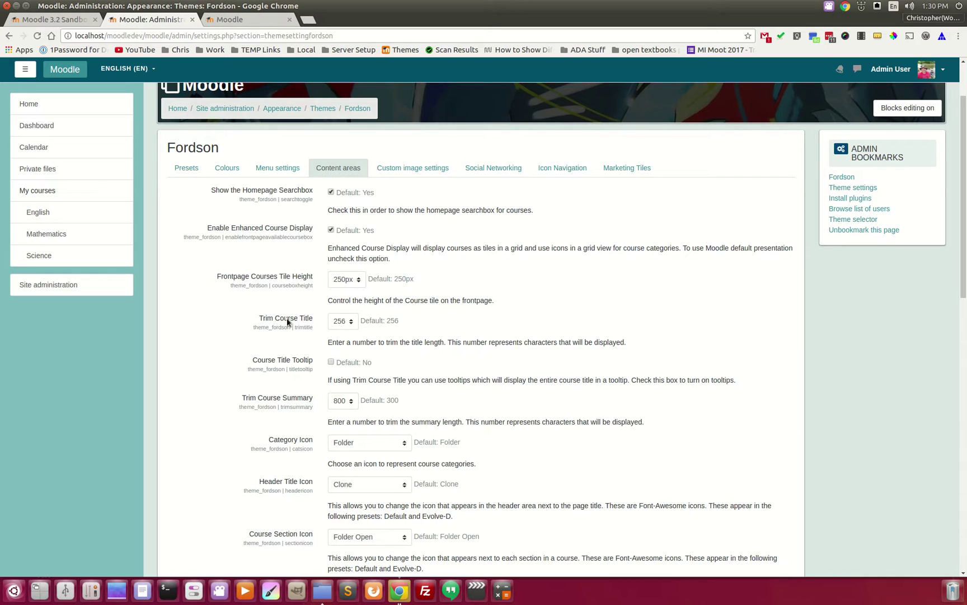
{"action": "left_click", "coordinate": [346, 321]}
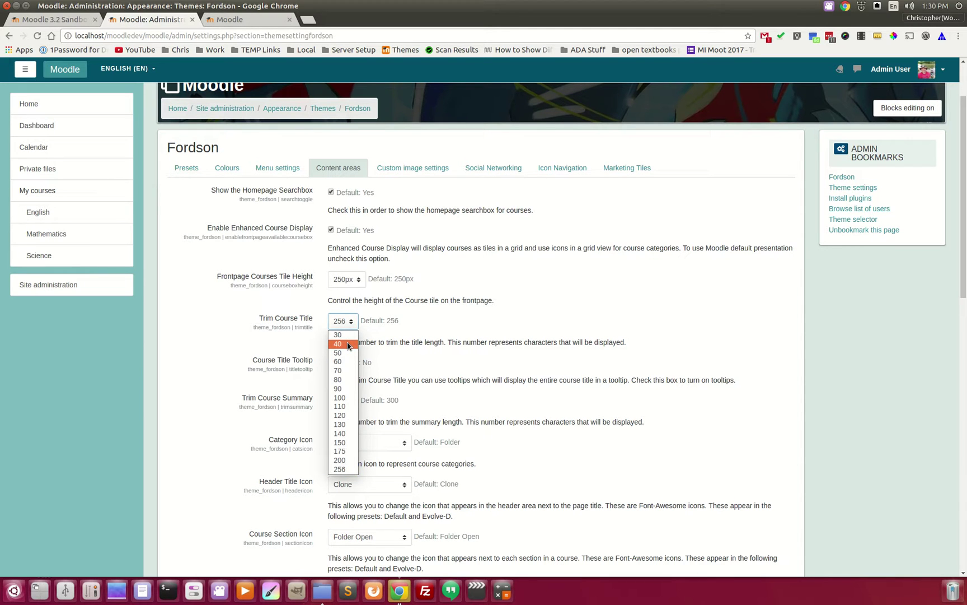
{"action": "left_click", "coordinate": [347, 345]}
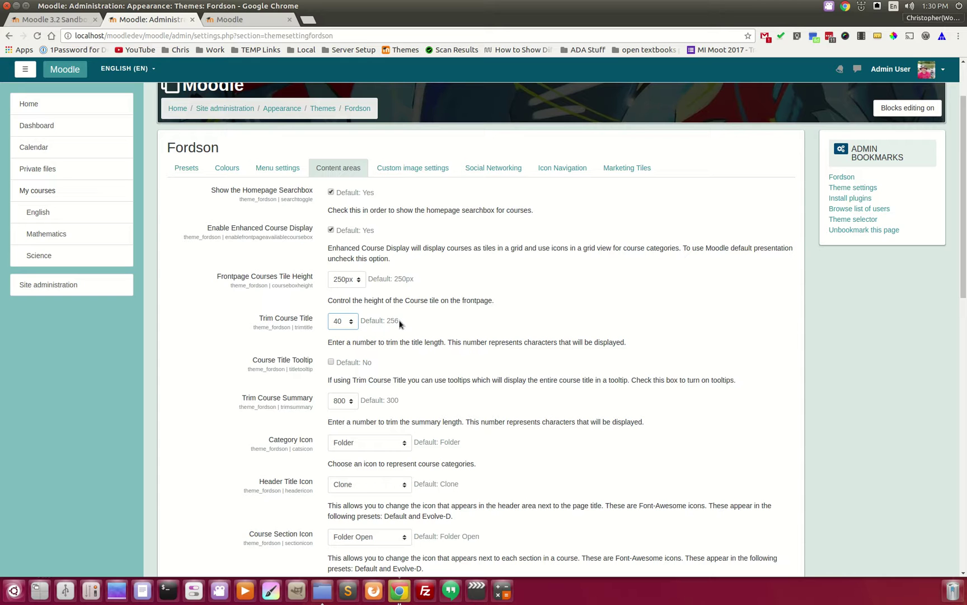
{"action": "left_click", "coordinate": [331, 363]}
- Set Trim Course Summary to 60
{"action": "scroll", "coordinate": [460, 419], "scroll_direction": "down", "scroll_amount": 3}
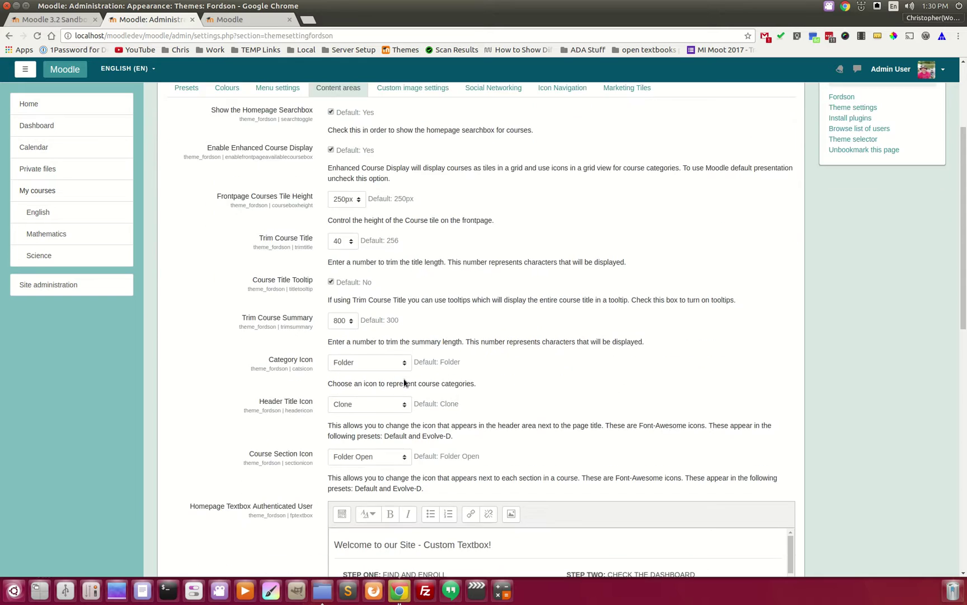
{"action": "left_click", "coordinate": [342, 321]}
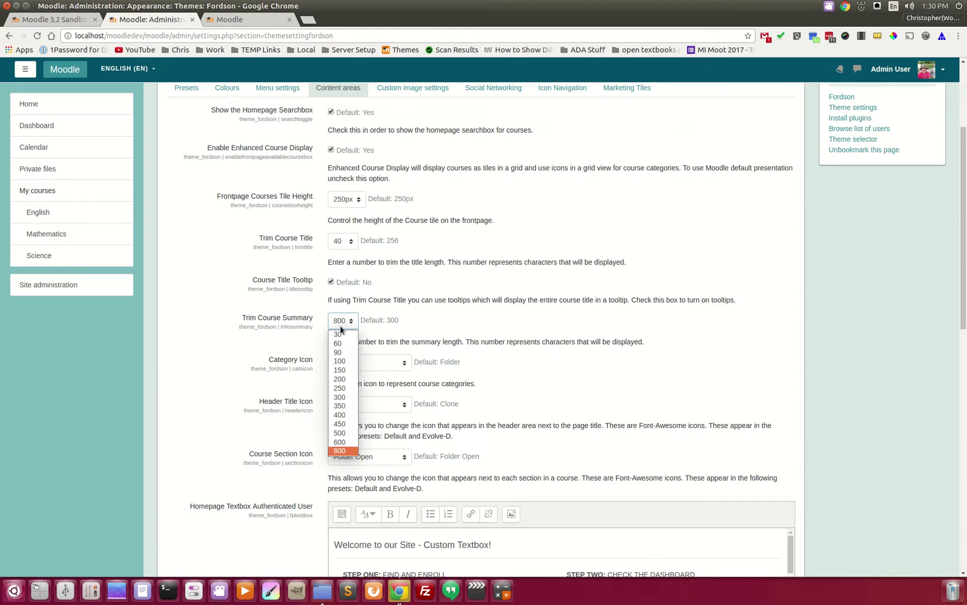
{"action": "left_click", "coordinate": [344, 343]}
- Look through the available choices for Category Icon and Header Title Icon, and examine the title icon in the page header
{"action": "scroll", "coordinate": [287, 390], "scroll_direction": "down", "scroll_amount": 1}
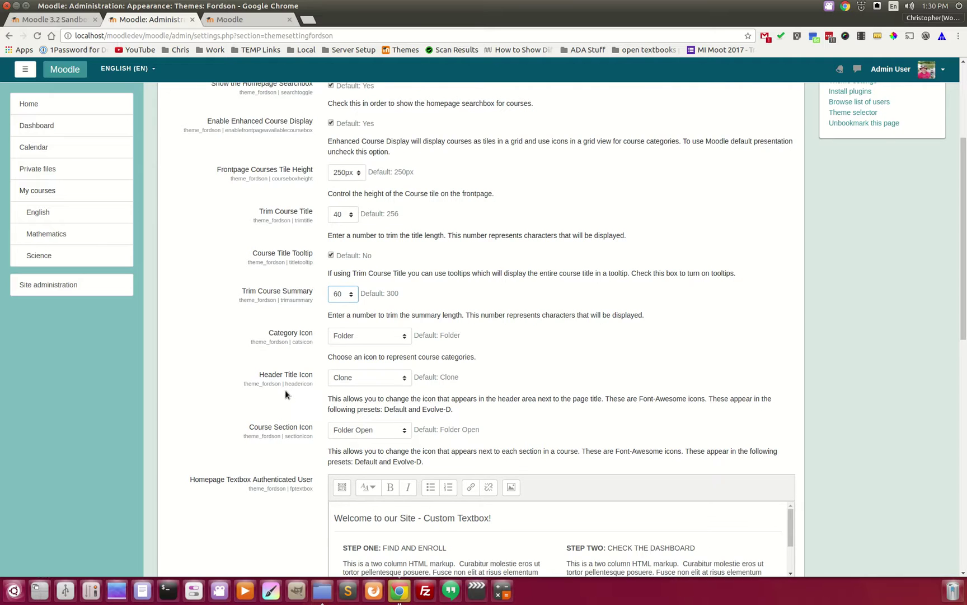
{"action": "scroll", "coordinate": [286, 387], "scroll_direction": "down", "scroll_amount": 2}
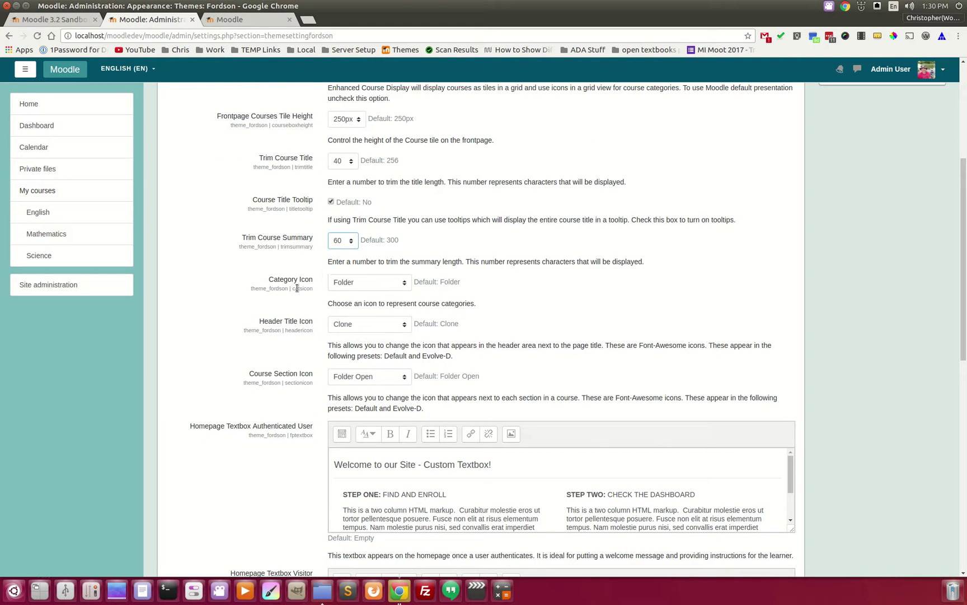
{"action": "left_click", "coordinate": [399, 282]}
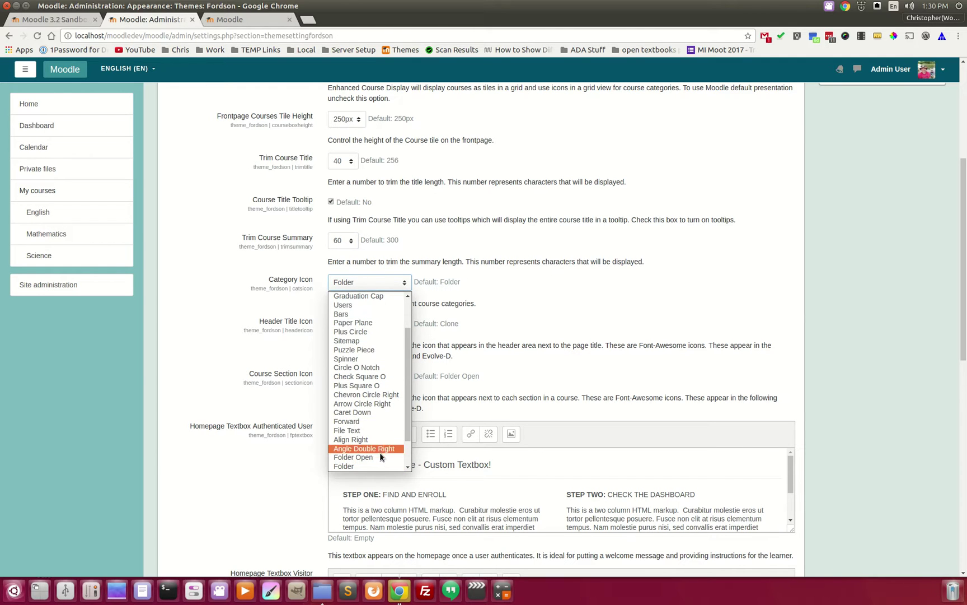
{"action": "left_click", "coordinate": [603, 294]}
{"action": "left_click", "coordinate": [357, 324]}
{"action": "left_click", "coordinate": [578, 322]}
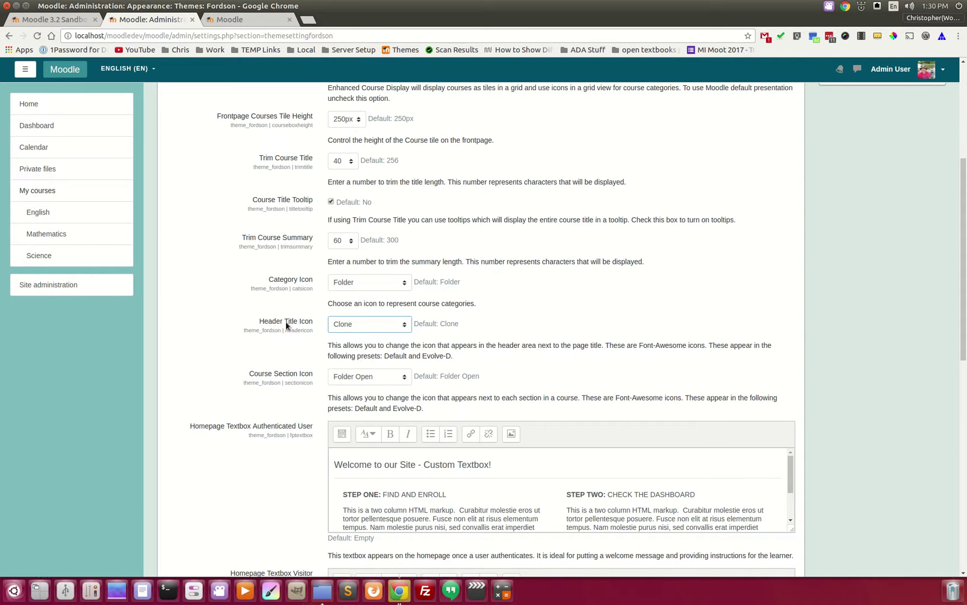
{"action": "scroll", "coordinate": [213, 318], "scroll_direction": "up", "scroll_amount": 5}
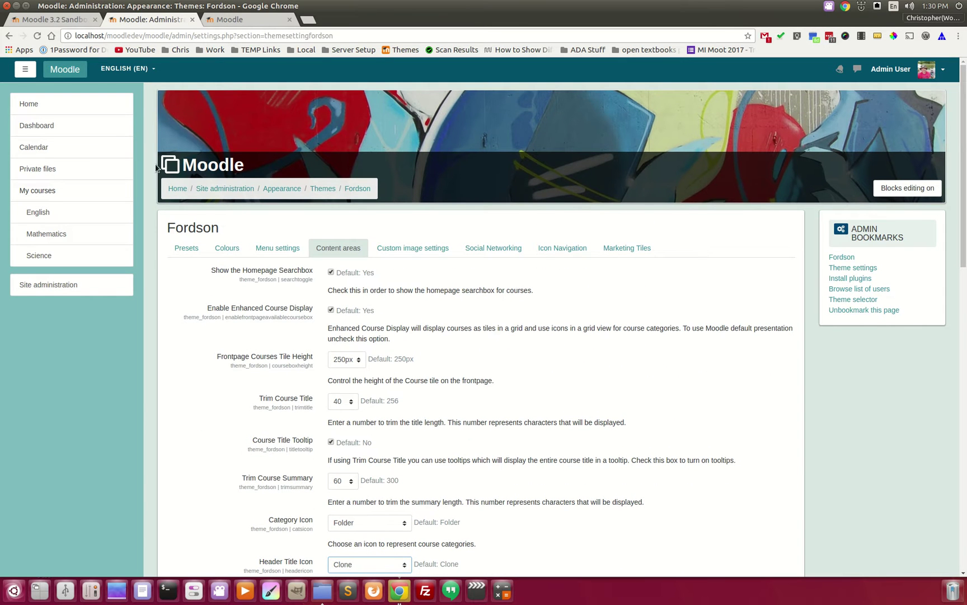
{"action": "scroll", "coordinate": [284, 353], "scroll_direction": "down", "scroll_amount": 5}
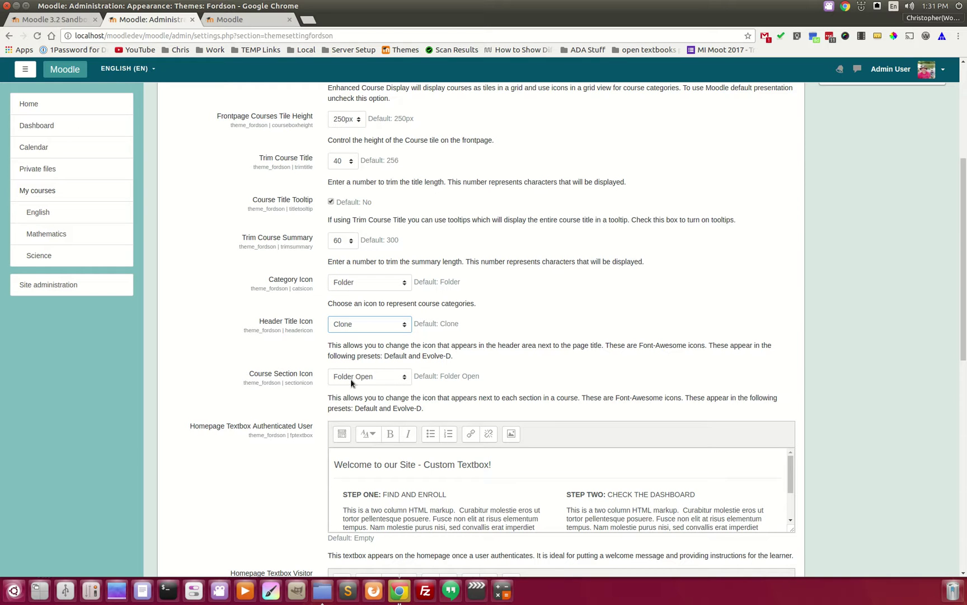
- From the site home's Find A Course link, open the English course in the Miscellaneous category and examine its section icons
{"action": "scroll", "coordinate": [535, 254], "scroll_direction": "up", "scroll_amount": 5}
{"action": "left_click", "coordinate": [246, 20]}
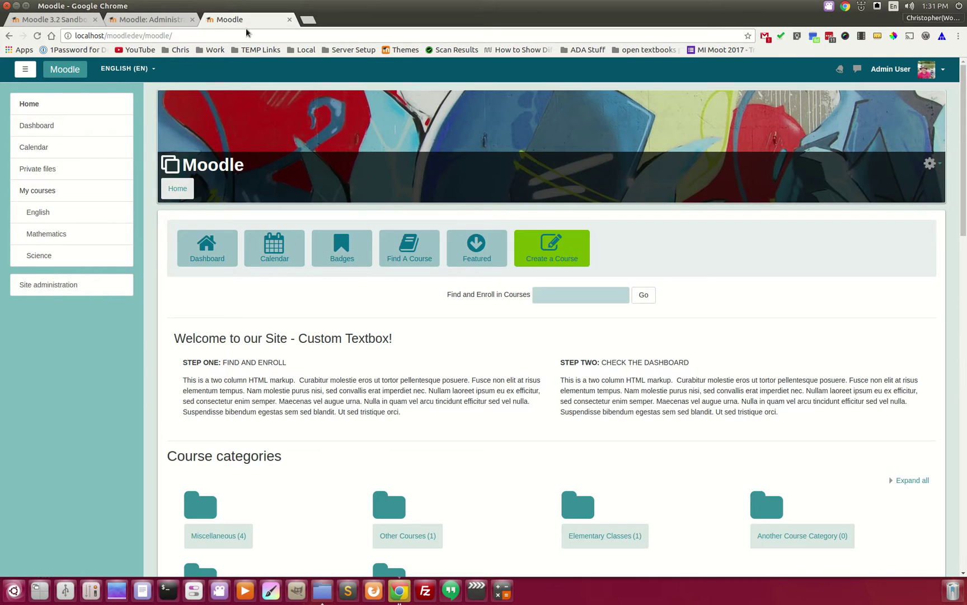
{"action": "left_click", "coordinate": [413, 251]}
{"action": "left_click", "coordinate": [219, 306]}
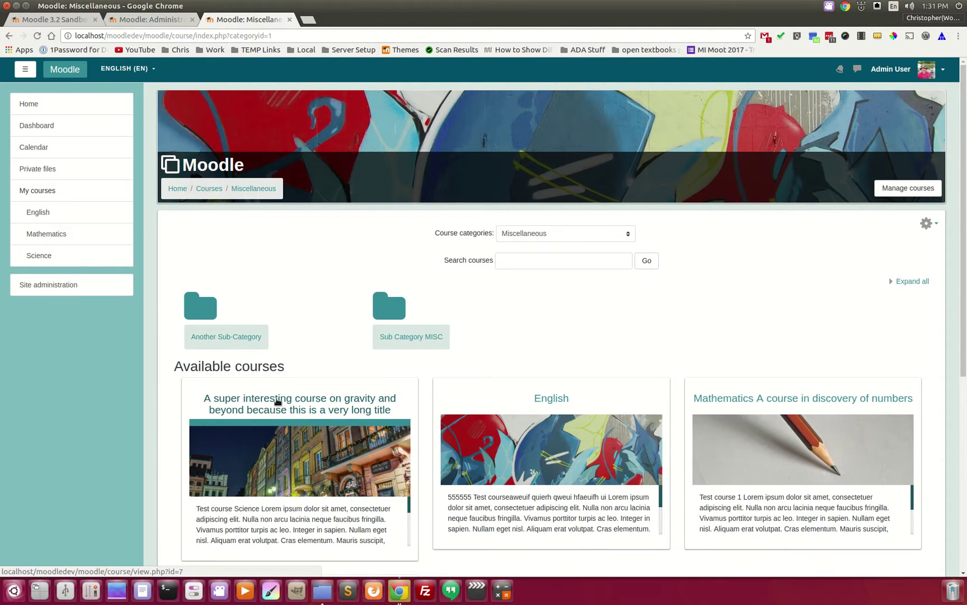
{"action": "left_click", "coordinate": [557, 399]}
{"action": "scroll", "coordinate": [332, 287], "scroll_direction": "down", "scroll_amount": 3}
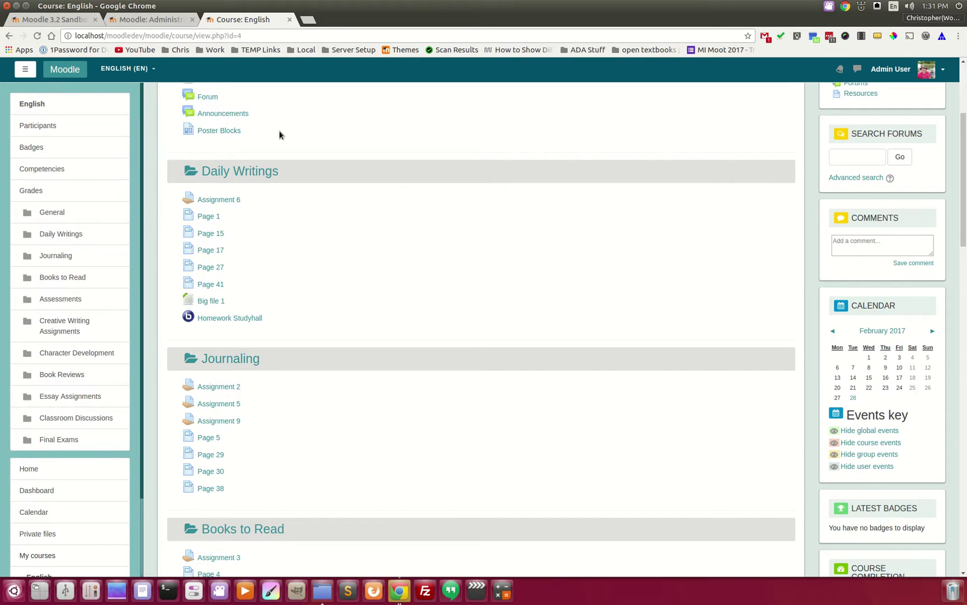
{"action": "scroll", "coordinate": [347, 291], "scroll_direction": "down", "scroll_amount": 3}
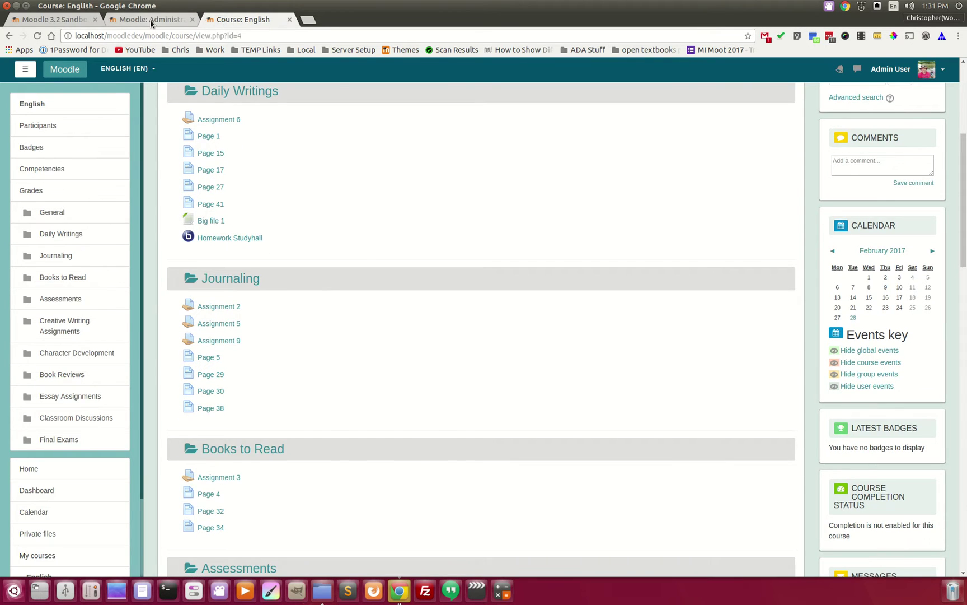
- Back in the Fordson theme settings, set both the Course Section Icon and the Category Icon to Graduation Cap
{"action": "left_click", "coordinate": [150, 19]}
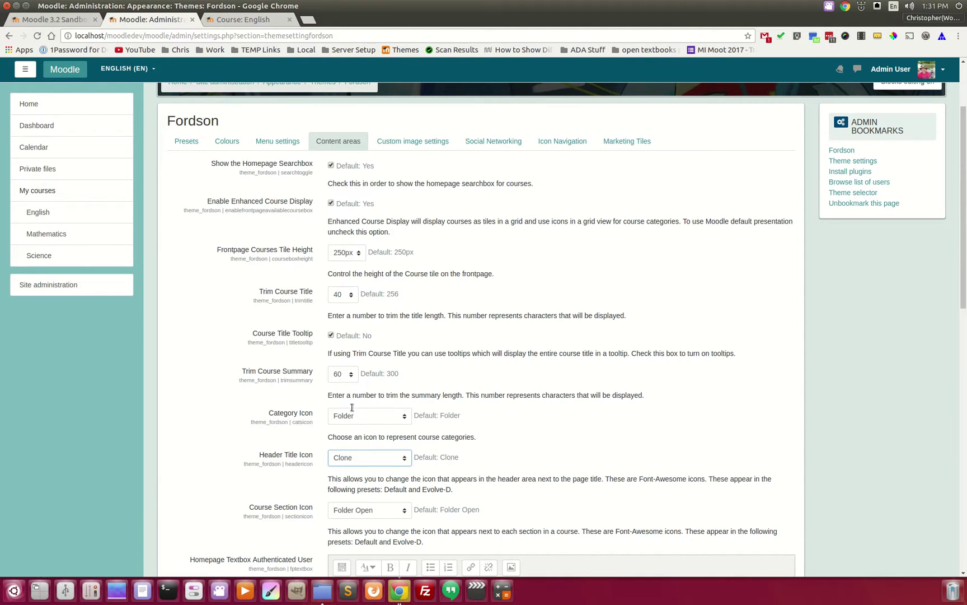
{"action": "scroll", "coordinate": [292, 454], "scroll_direction": "down", "scroll_amount": 5}
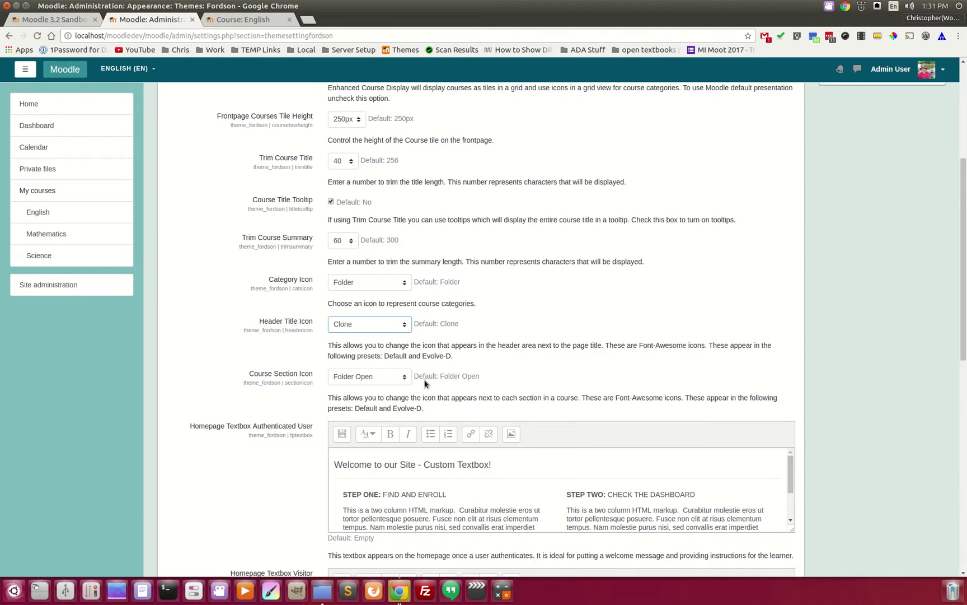
{"action": "left_click", "coordinate": [386, 381]}
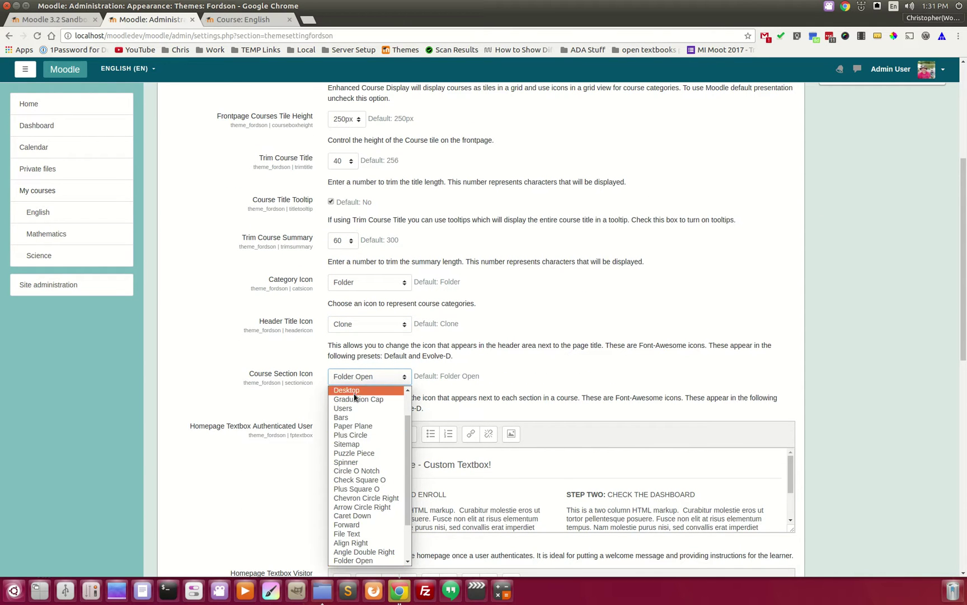
{"action": "left_click", "coordinate": [356, 400]}
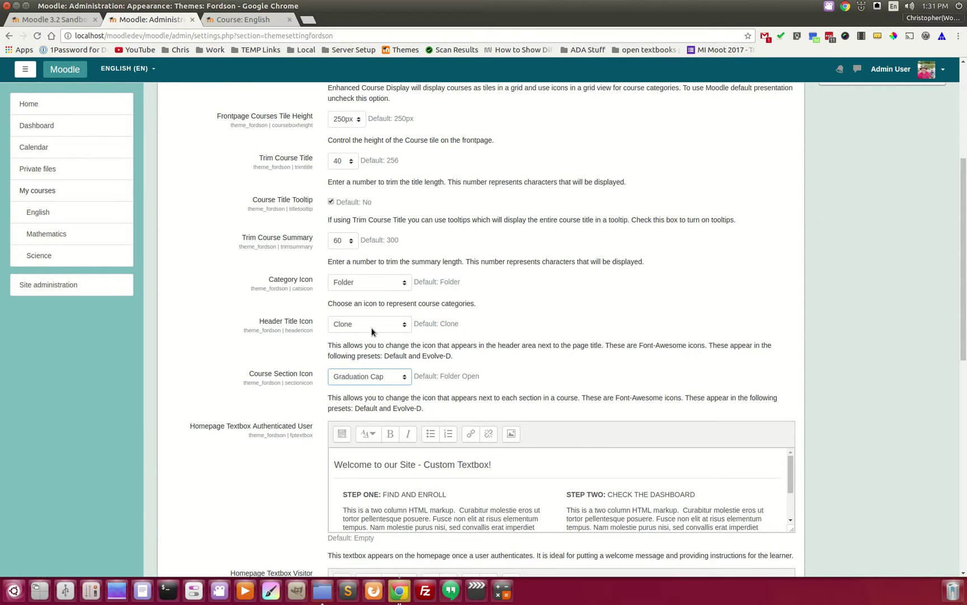
{"action": "left_click", "coordinate": [376, 284]}
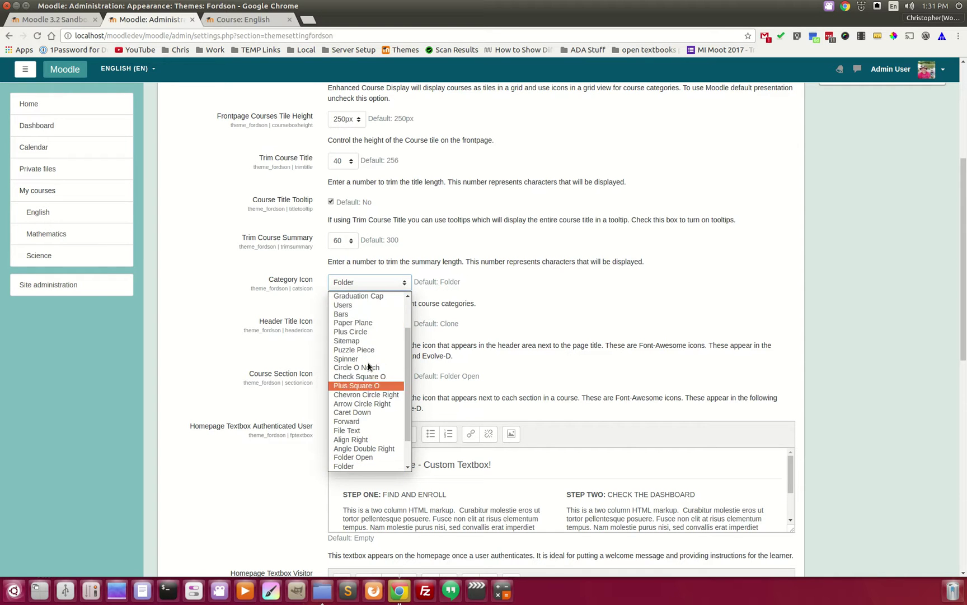
{"action": "left_click", "coordinate": [363, 288]}
{"action": "left_click", "coordinate": [364, 285]}
{"action": "left_click", "coordinate": [360, 295]}
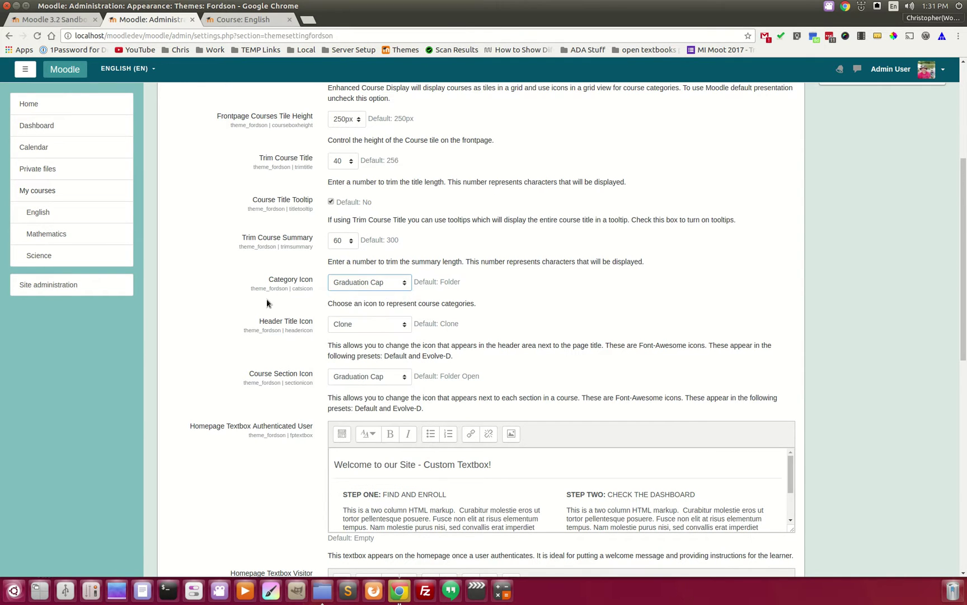
- Review the homepage textbox, alert and footnote editors, and save the Content areas changes
{"action": "scroll", "coordinate": [254, 371], "scroll_direction": "down", "scroll_amount": 3}
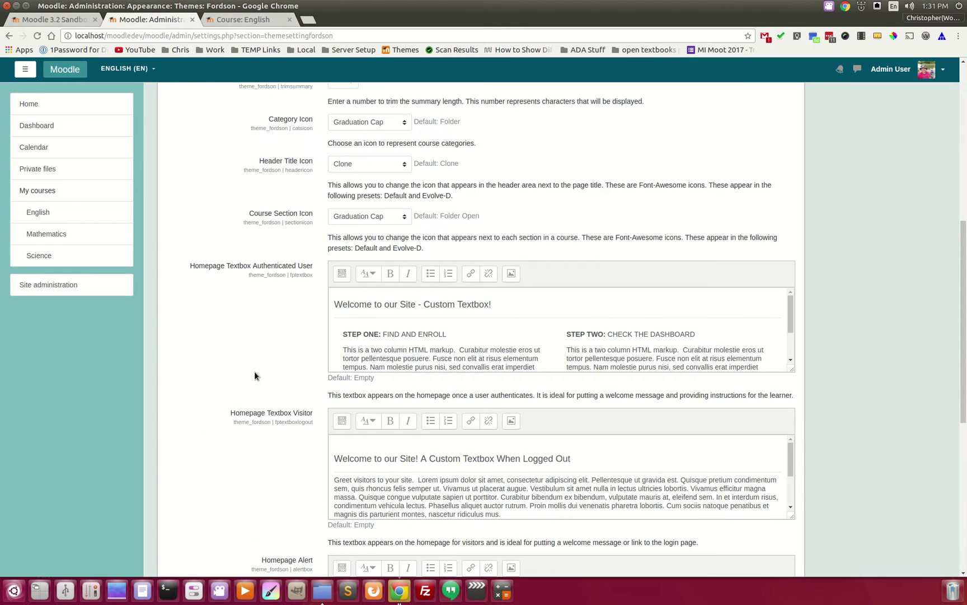
{"action": "scroll", "coordinate": [255, 292], "scroll_direction": "down", "scroll_amount": 2}
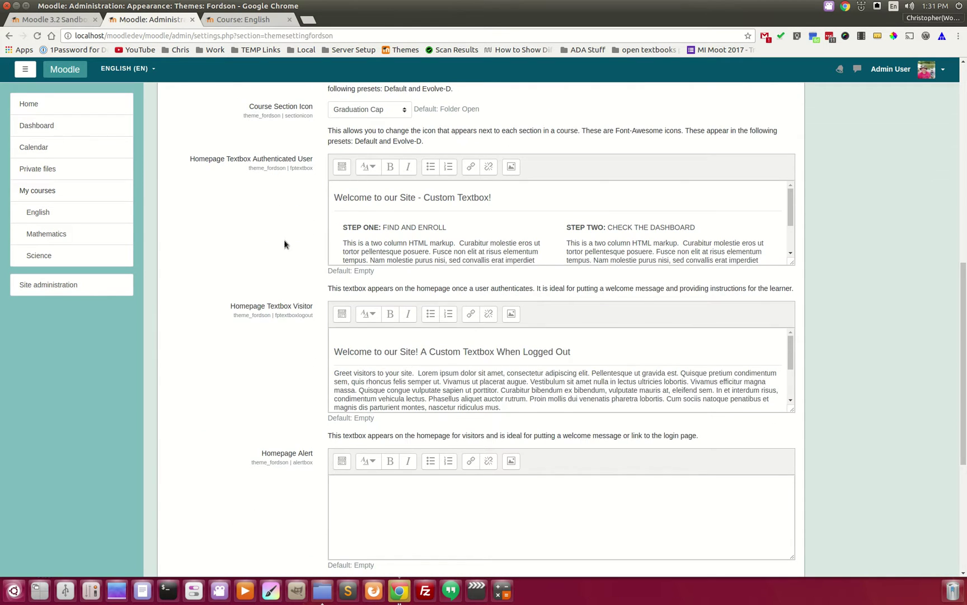
{"action": "scroll", "coordinate": [297, 456], "scroll_direction": "down", "scroll_amount": 2}
{"action": "scroll", "coordinate": [315, 457], "scroll_direction": "down", "scroll_amount": 3}
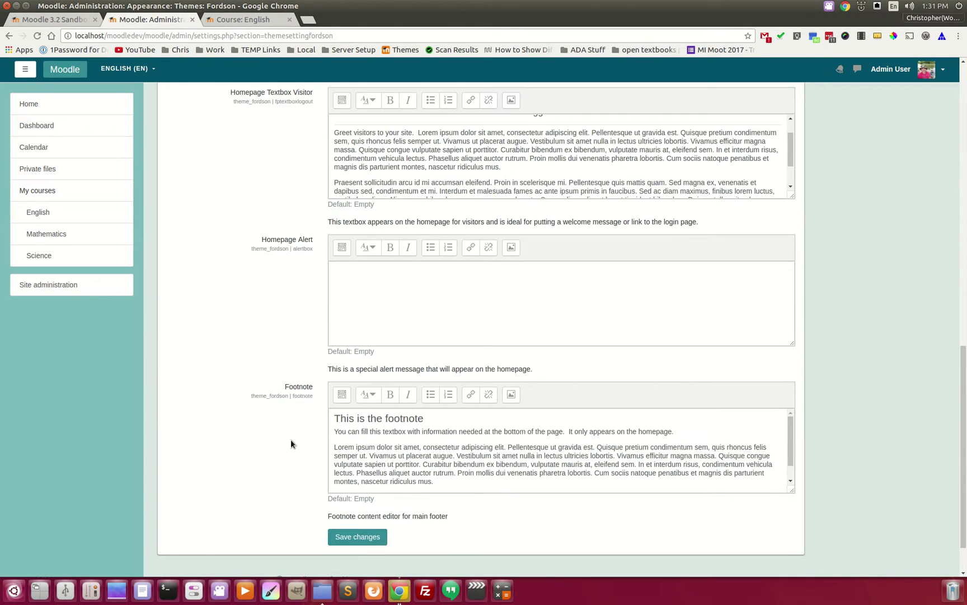
{"action": "left_click", "coordinate": [368, 483]}
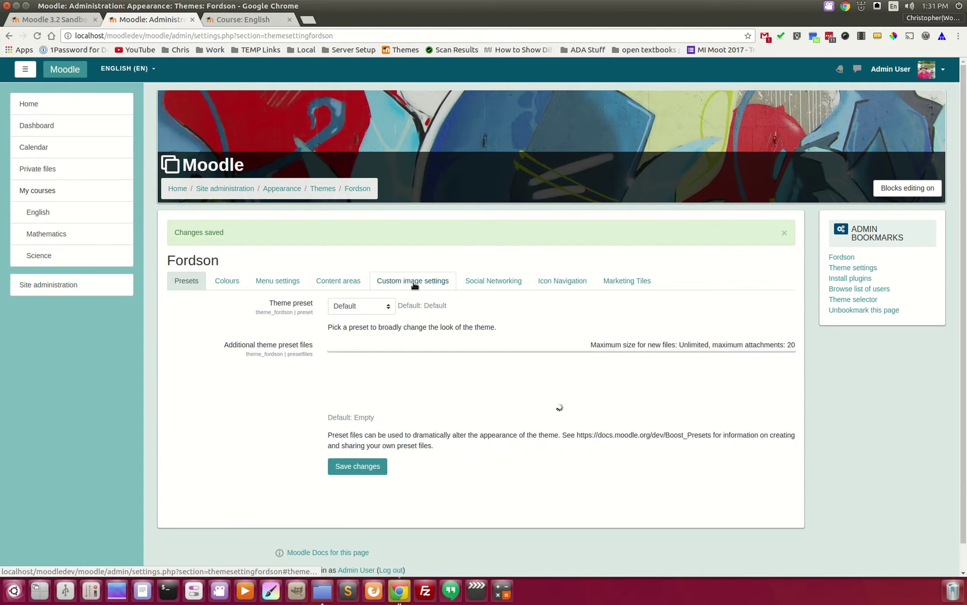
- Open the Custom image settings and look through the Header Image Height choices and the default header, background and login image areas
{"action": "left_click", "coordinate": [414, 282]}
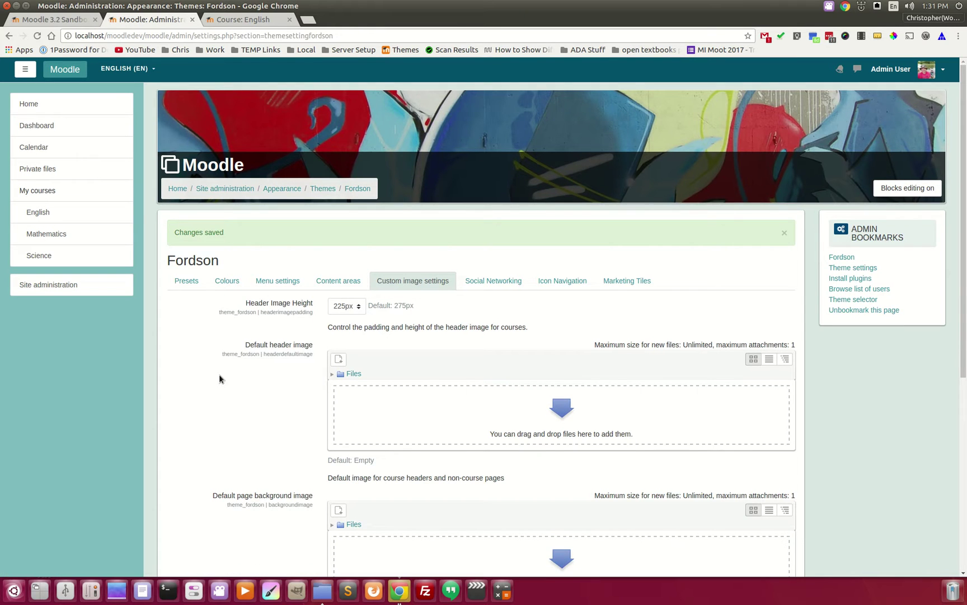
{"action": "scroll", "coordinate": [230, 364], "scroll_direction": "down", "scroll_amount": 3}
{"action": "left_click", "coordinate": [346, 226]}
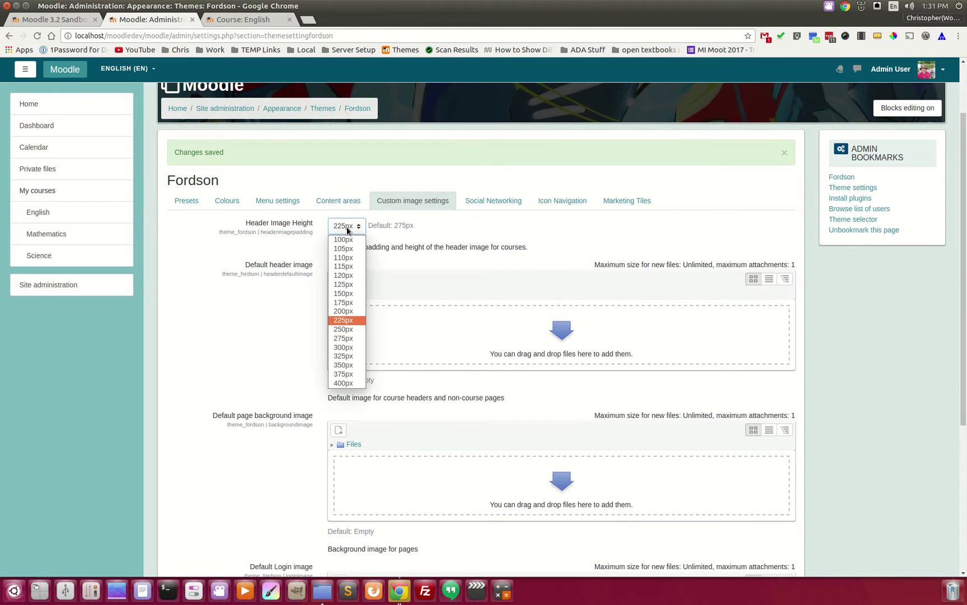
{"action": "left_click", "coordinate": [305, 299]}
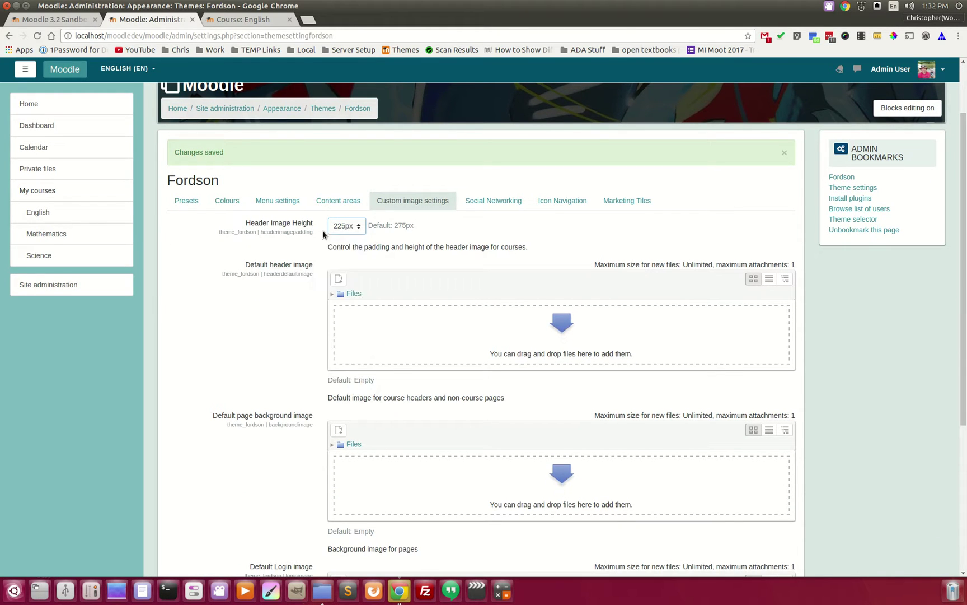
{"action": "scroll", "coordinate": [302, 224], "scroll_direction": "up", "scroll_amount": 3}
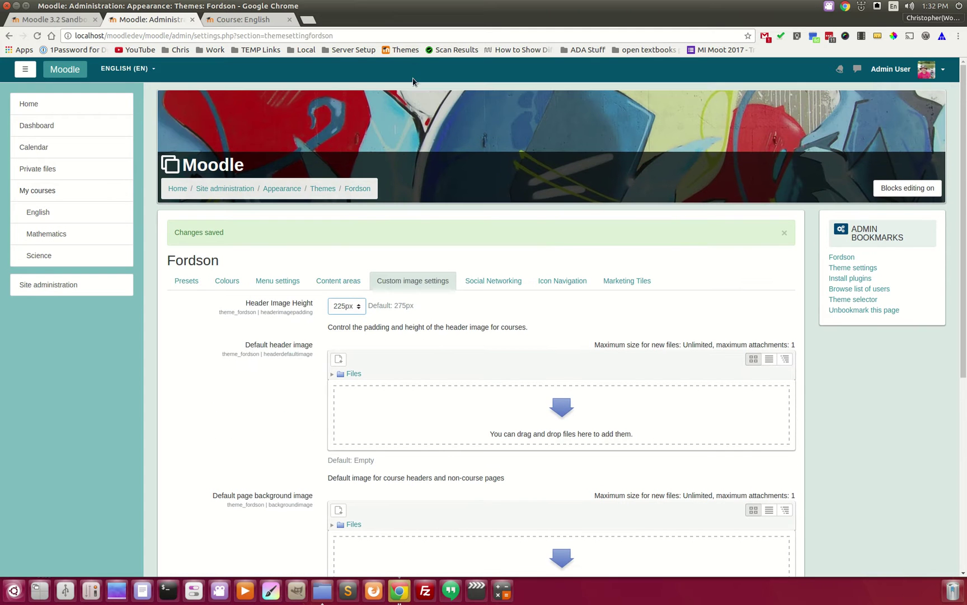
{"action": "scroll", "coordinate": [234, 413], "scroll_direction": "down", "scroll_amount": 6}
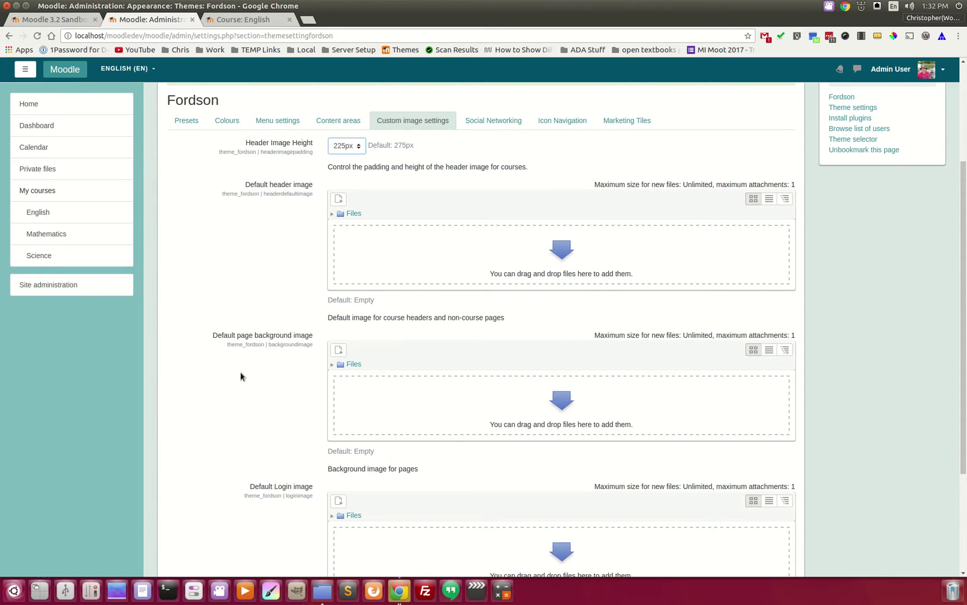
{"action": "scroll", "coordinate": [263, 396], "scroll_direction": "up", "scroll_amount": 6}
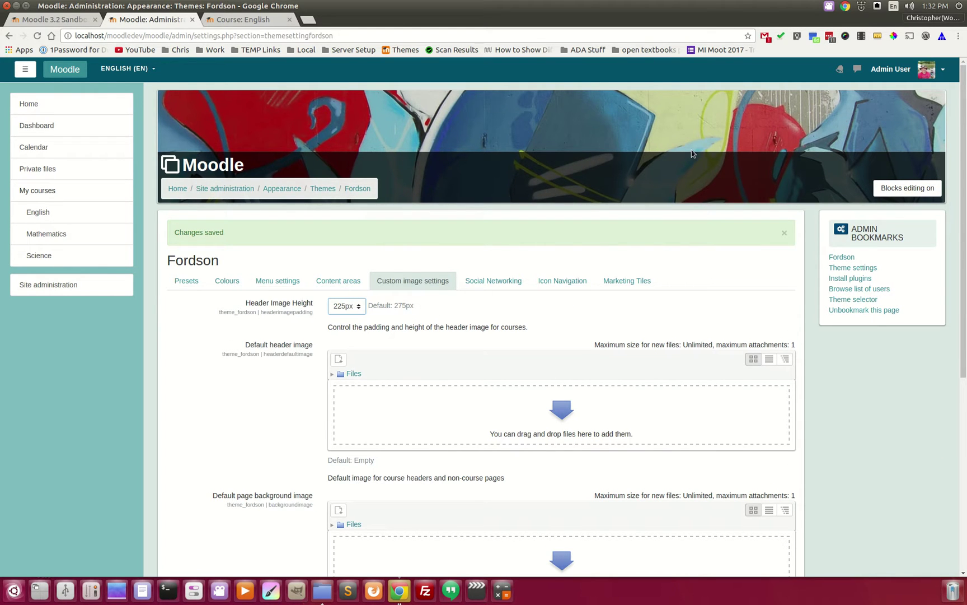
- Look over the default image upload areas, and review the social network URL fields in the Social Networking settings
{"action": "scroll", "coordinate": [427, 345], "scroll_direction": "down", "scroll_amount": 5}
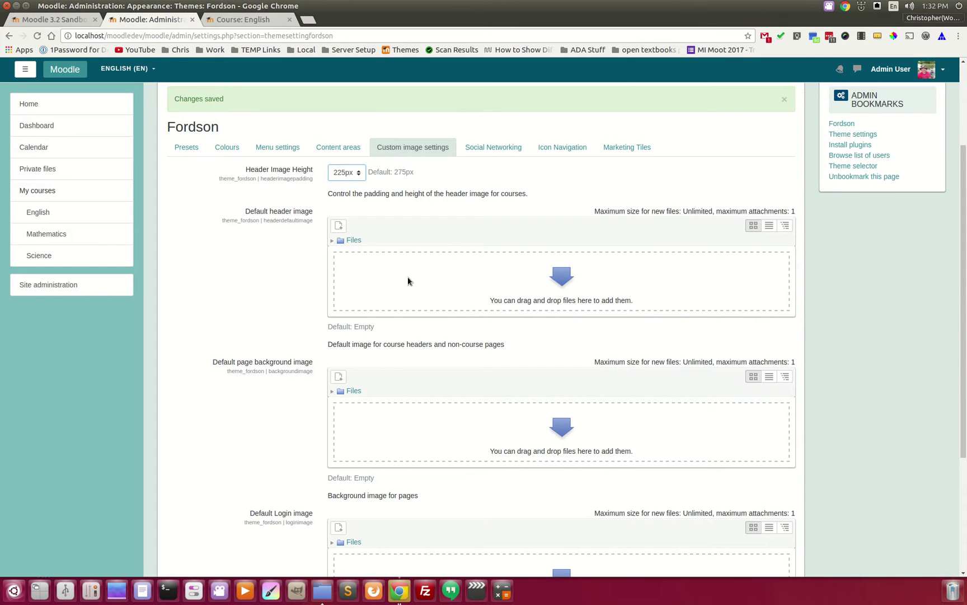
{"action": "scroll", "coordinate": [409, 338], "scroll_direction": "down", "scroll_amount": 6}
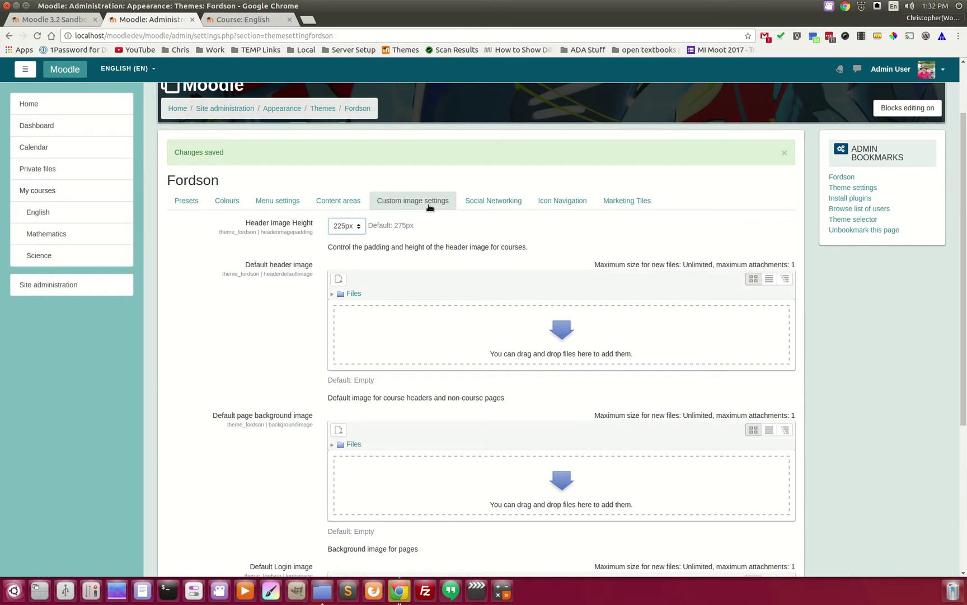
{"action": "left_click", "coordinate": [480, 205]}
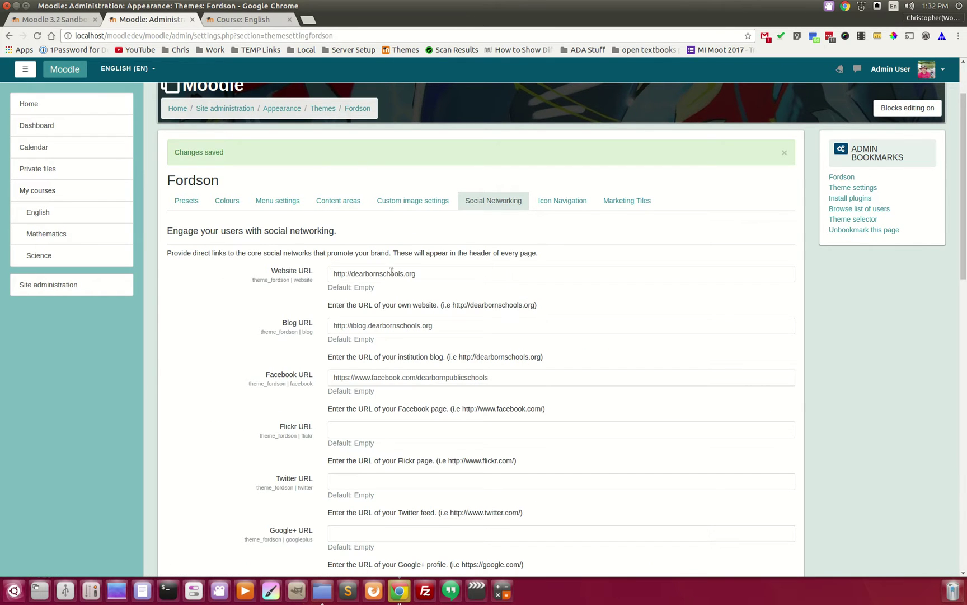
{"action": "scroll", "coordinate": [428, 360], "scroll_direction": "down", "scroll_amount": 10}
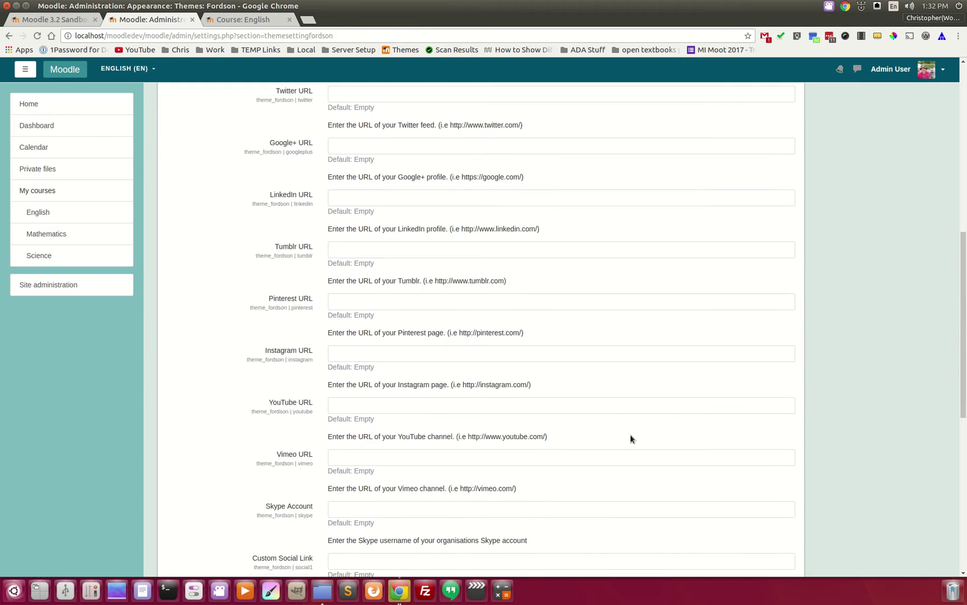
{"action": "scroll", "coordinate": [512, 423], "scroll_direction": "up", "scroll_amount": 10}
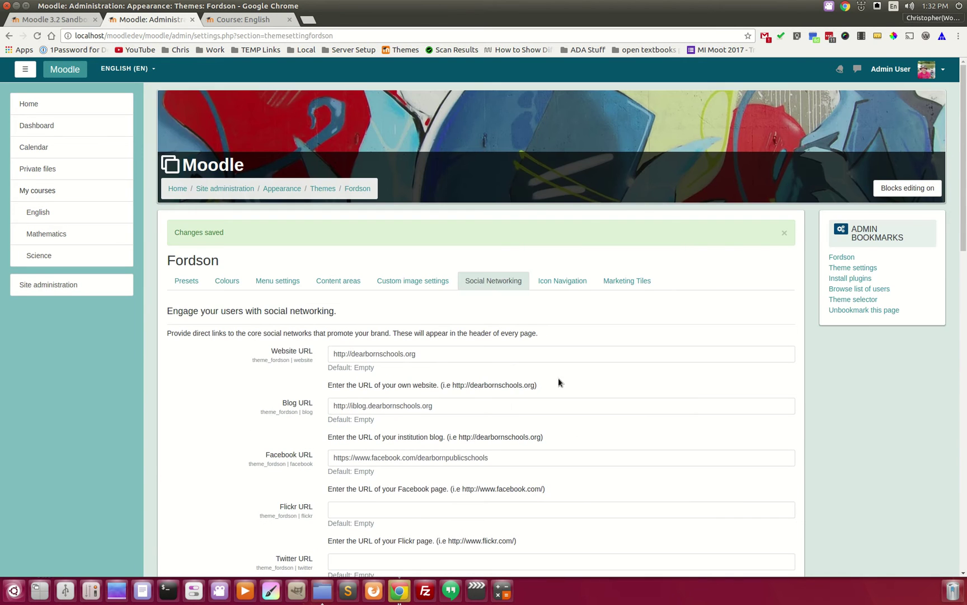
- Open the Icon Navigation settings and compare the Homepage Icon Width option with the icon buttons on the site homepage
{"action": "left_click", "coordinate": [562, 280]}
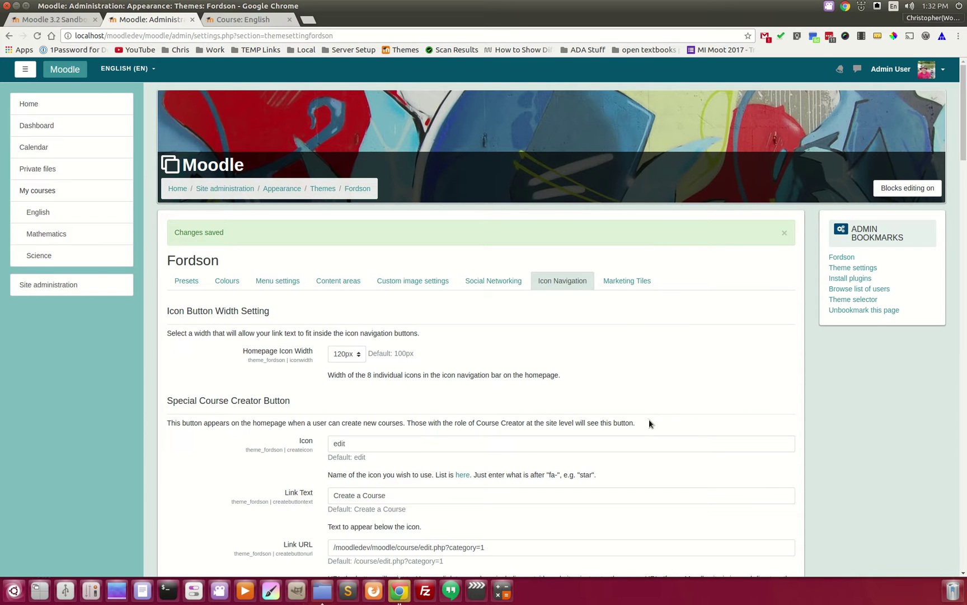
{"action": "scroll", "coordinate": [614, 404], "scroll_direction": "down", "scroll_amount": 3}
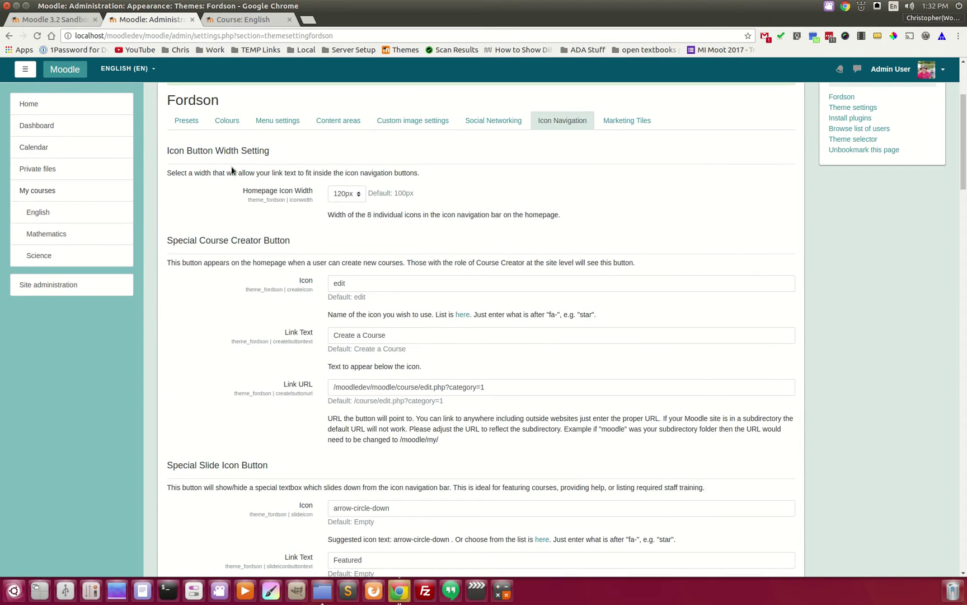
{"action": "left_click", "coordinate": [259, 21]}
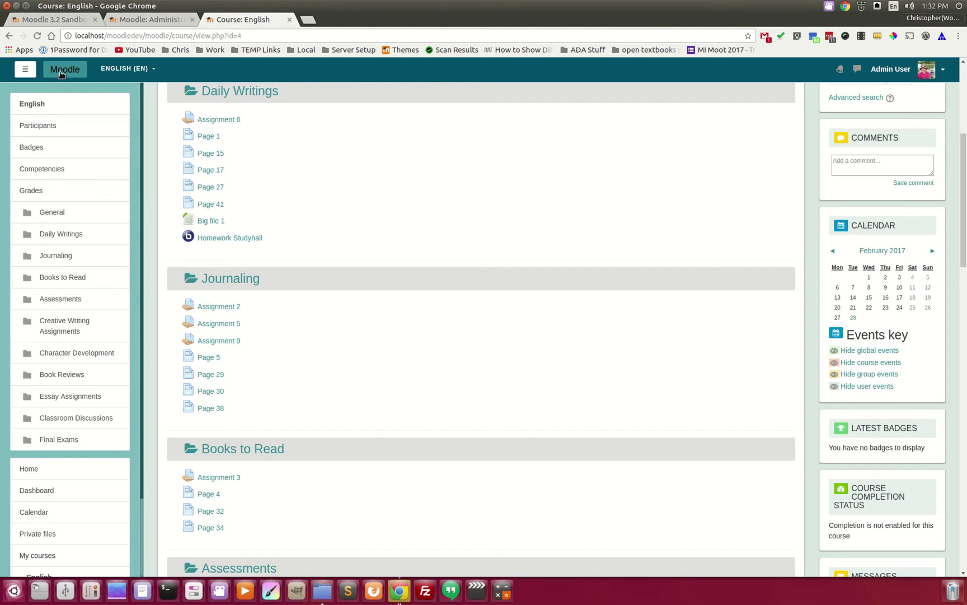
{"action": "left_click", "coordinate": [230, 238]}
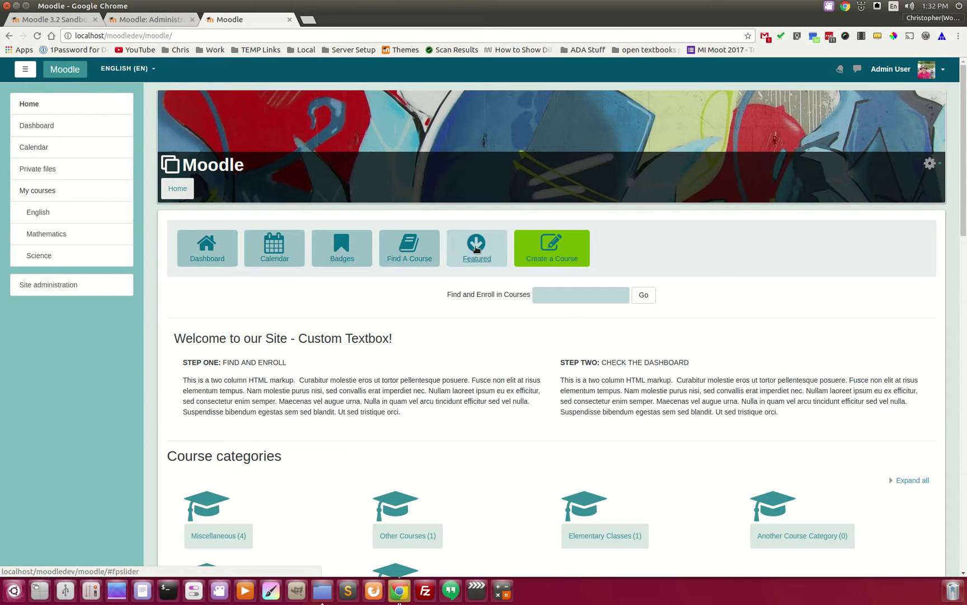
- Back in the Icon Navigation settings, review the Special Course Creator and Special Slide Icon Button options and enlarge the Slide Textbox editor
{"action": "left_click", "coordinate": [150, 20]}
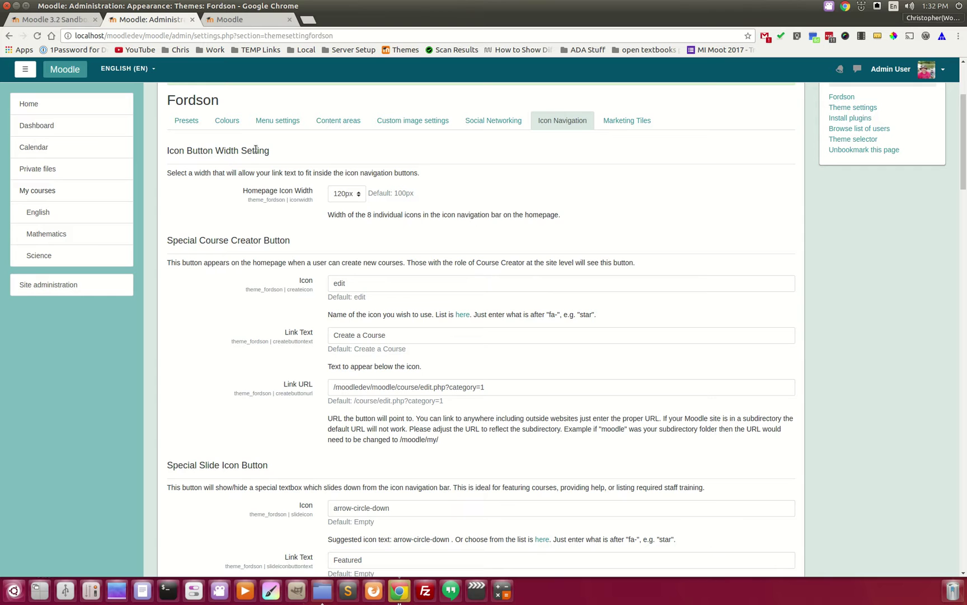
{"action": "scroll", "coordinate": [276, 379], "scroll_direction": "down", "scroll_amount": 2}
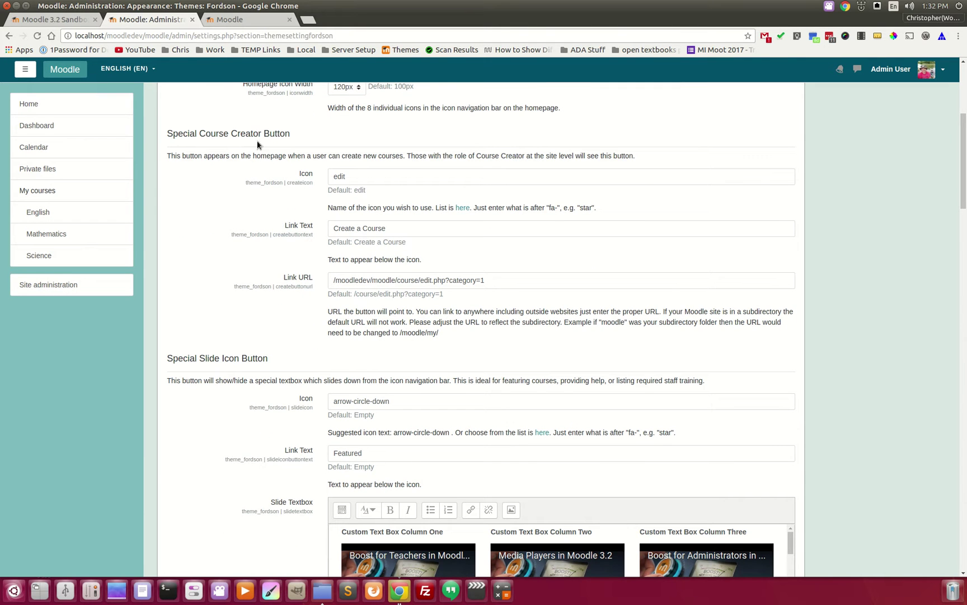
{"action": "left_click_drag", "start_coordinate": [163, 135], "coordinate": [344, 132]}
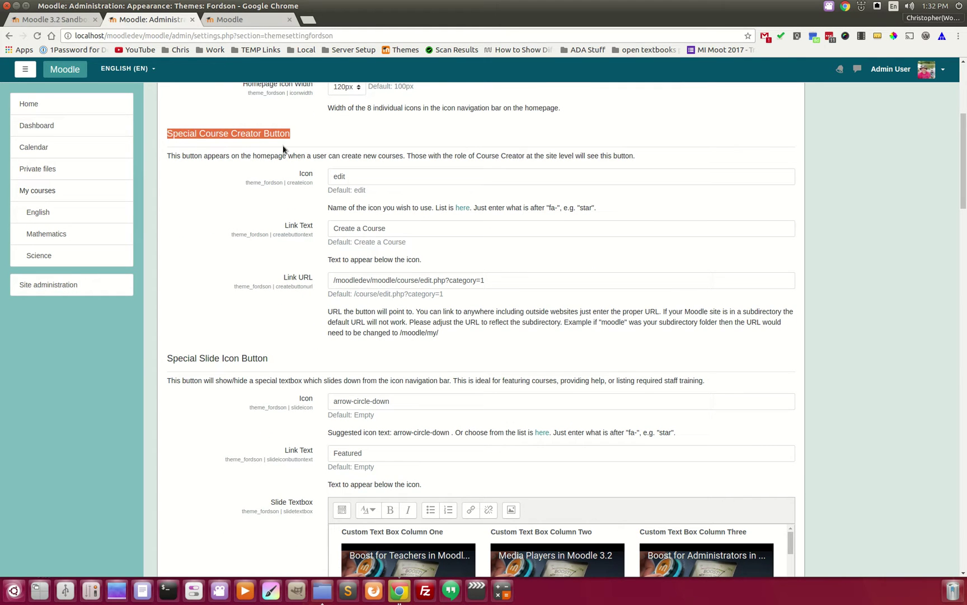
{"action": "left_click", "coordinate": [264, 143]}
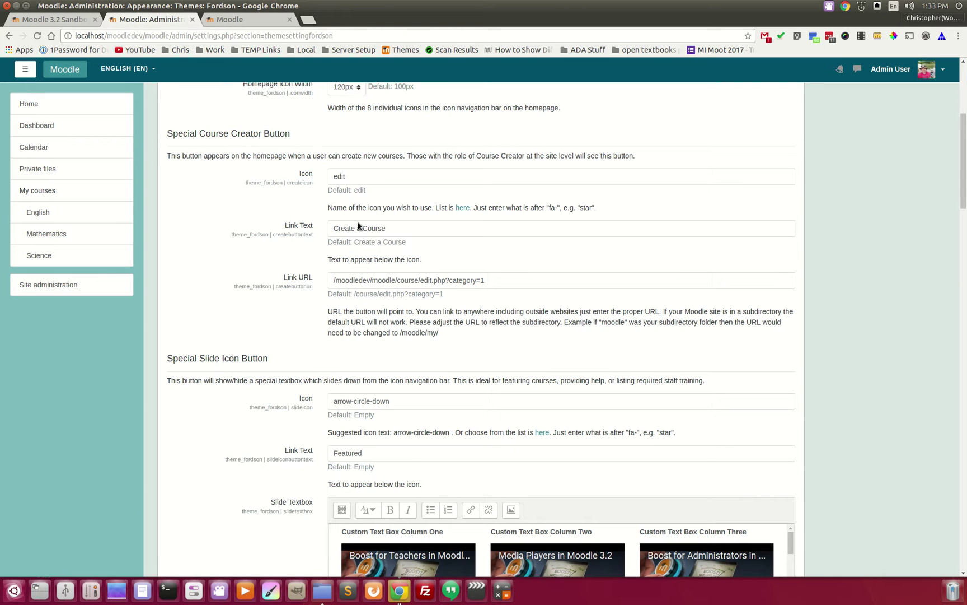
{"action": "scroll", "coordinate": [390, 357], "scroll_direction": "down", "scroll_amount": 3}
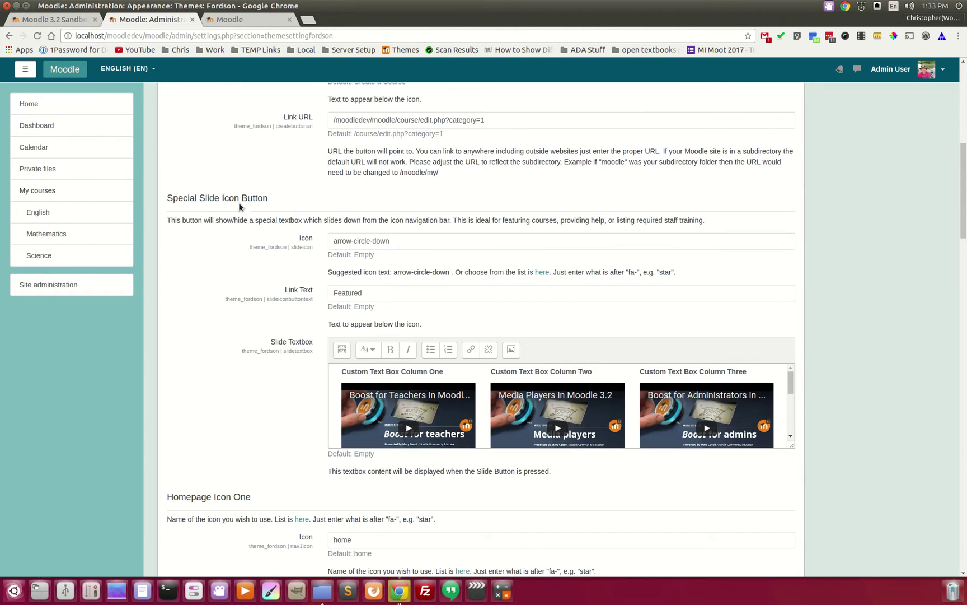
{"action": "scroll", "coordinate": [325, 254], "scroll_direction": "down", "scroll_amount": 2}
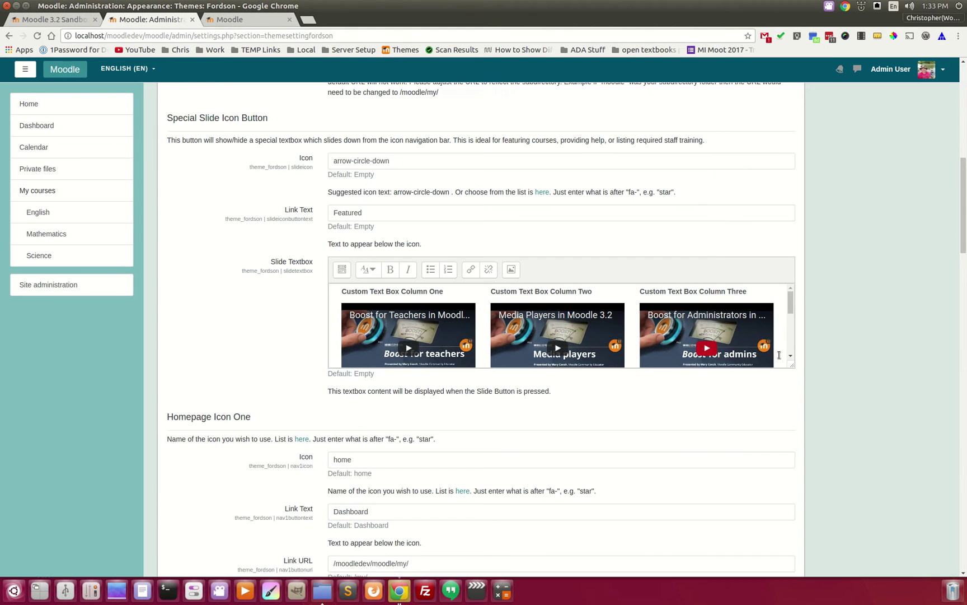
{"action": "left_click_drag", "start_coordinate": [791, 364], "coordinate": [805, 472]}
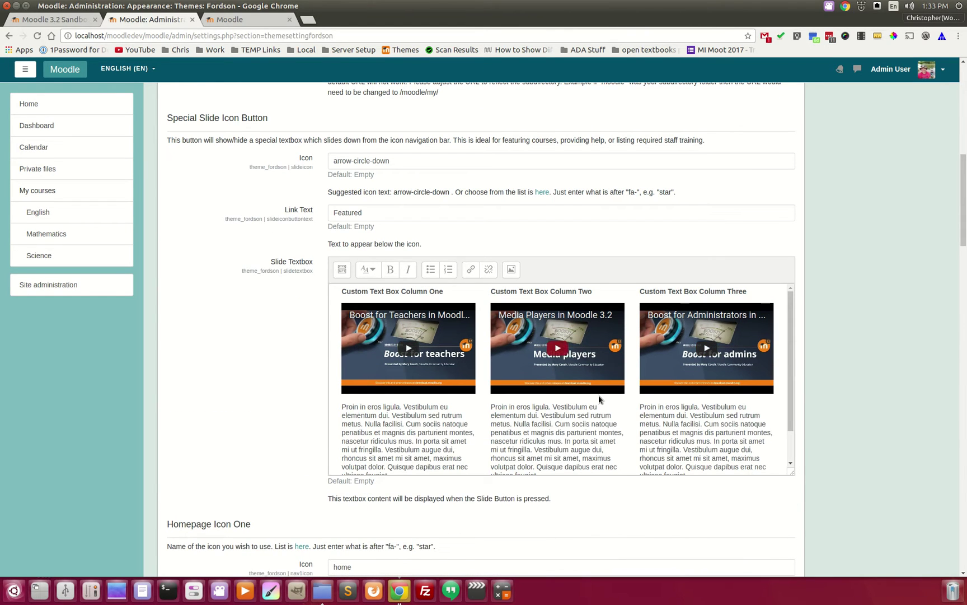
- On the site homepage, toggle the Featured slide textbox open and closed, leaving it expanded
{"action": "left_click", "coordinate": [240, 21]}
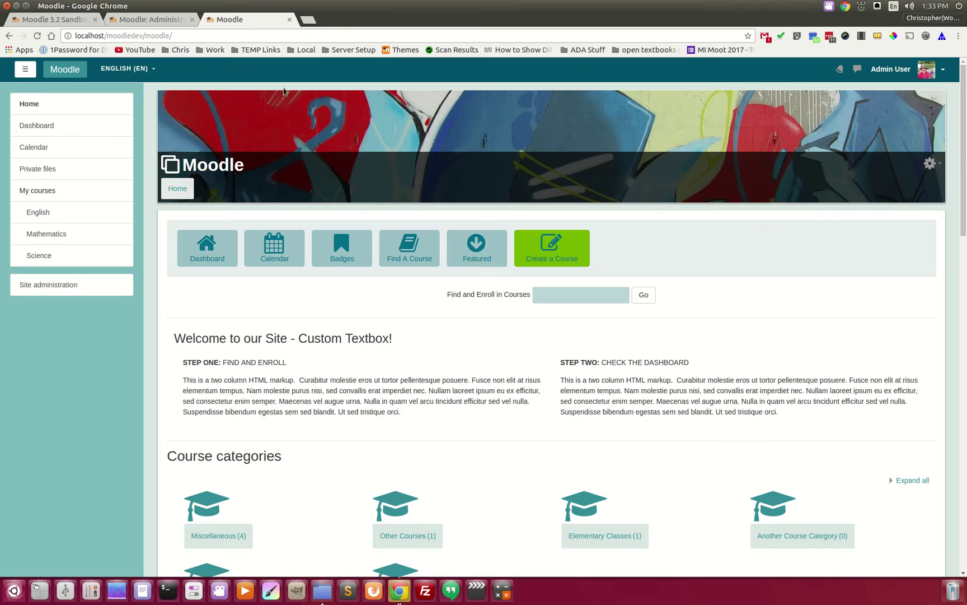
{"action": "left_click", "coordinate": [487, 256]}
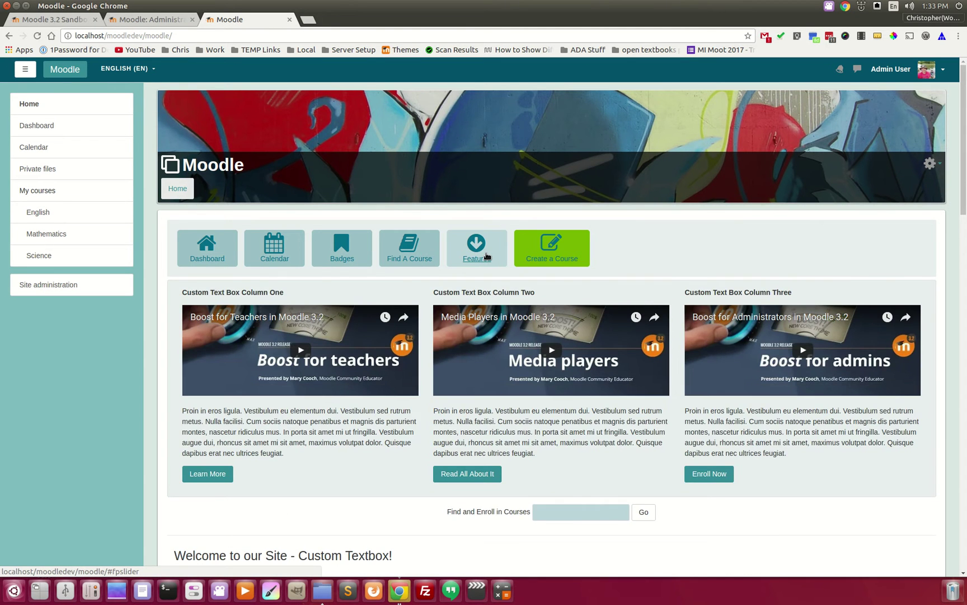
{"action": "left_click", "coordinate": [486, 256]}
{"action": "left_click", "coordinate": [487, 257]}
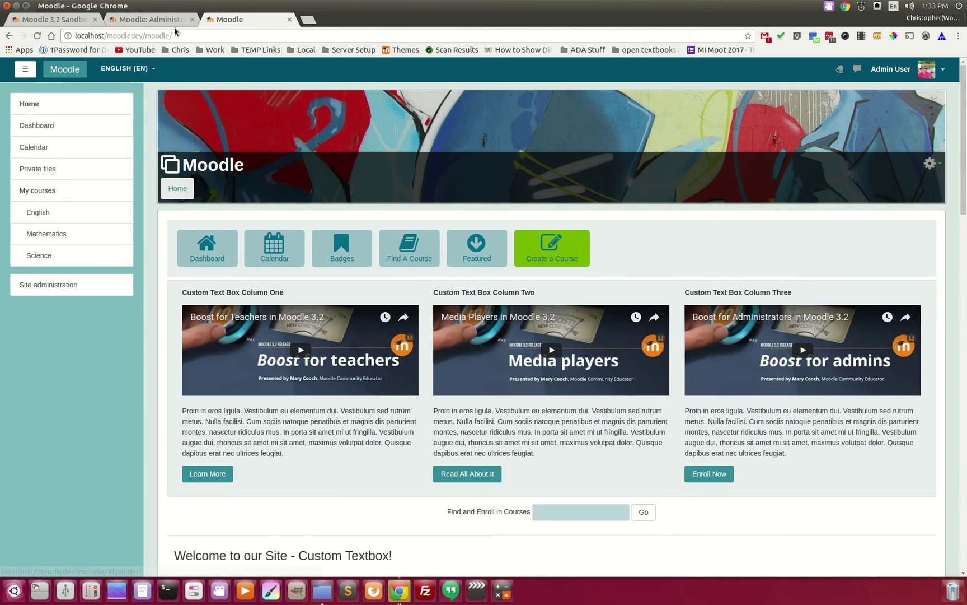
- Return to the theme settings and examine the Slide Textbox content and the icon, link text and URL fields for Homepage Icons One to Six
{"action": "left_click", "coordinate": [157, 19]}
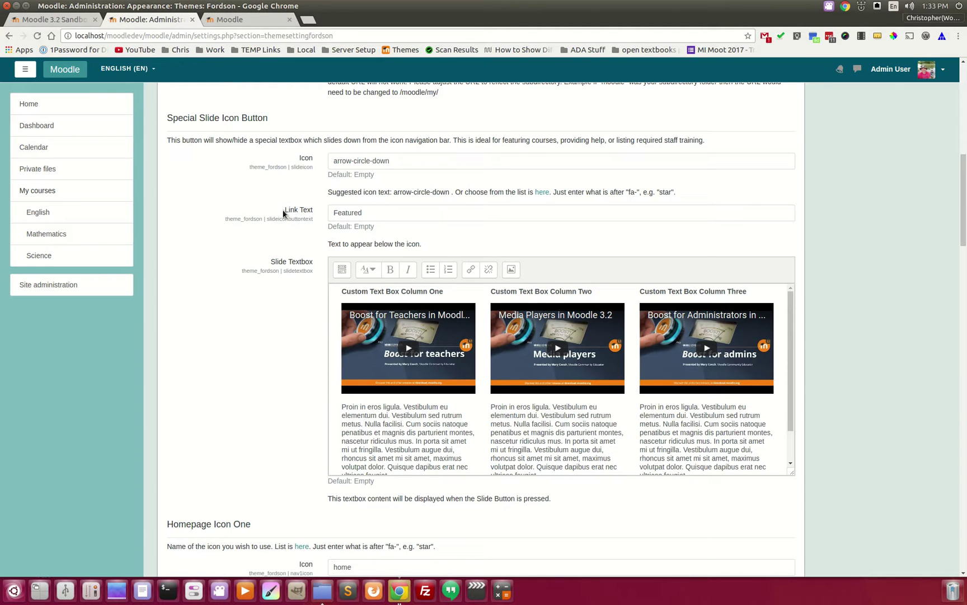
{"action": "scroll", "coordinate": [557, 347], "scroll_direction": "down", "scroll_amount": 2}
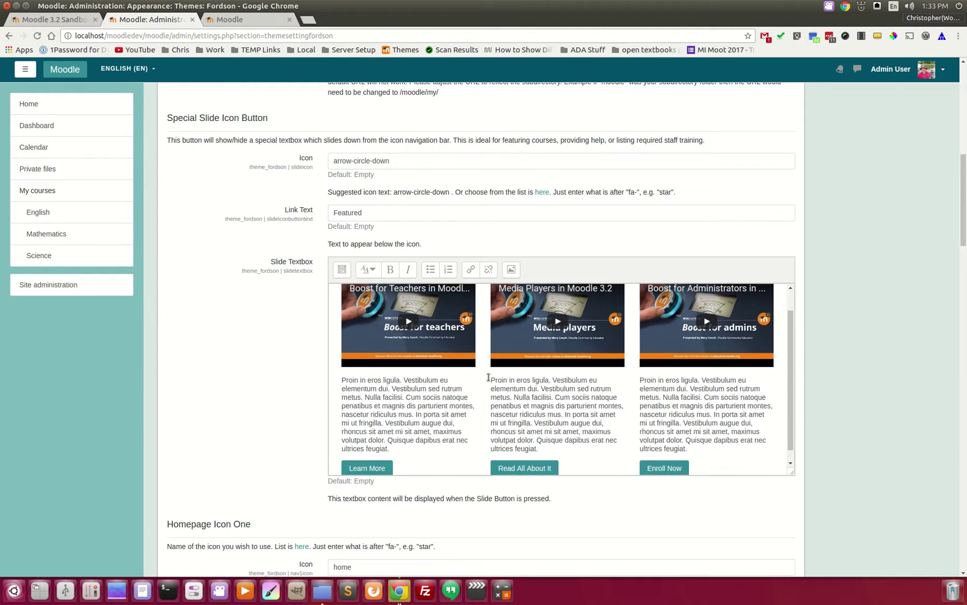
{"action": "scroll", "coordinate": [281, 396], "scroll_direction": "down", "scroll_amount": 5}
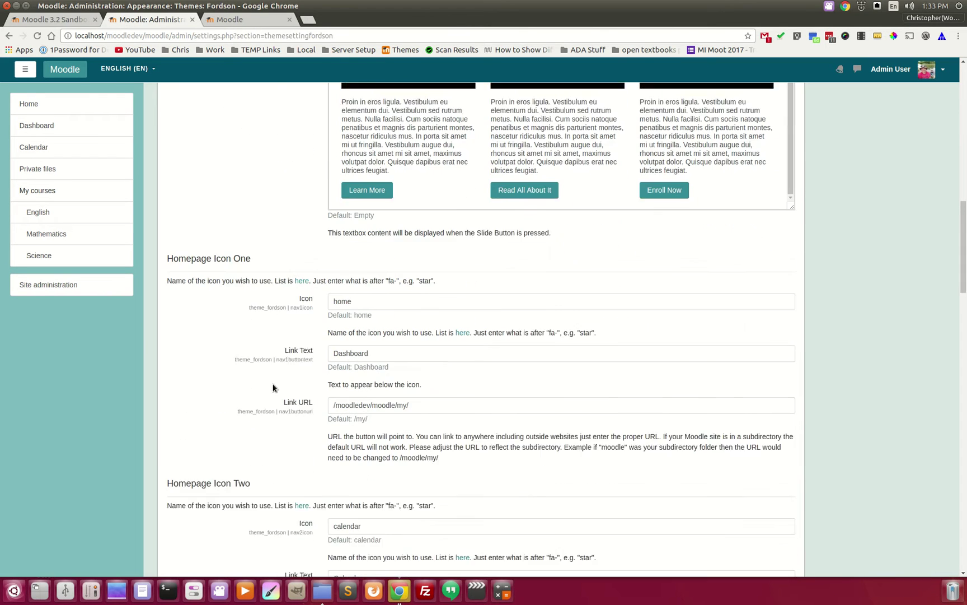
{"action": "scroll", "coordinate": [246, 348], "scroll_direction": "down", "scroll_amount": 2}
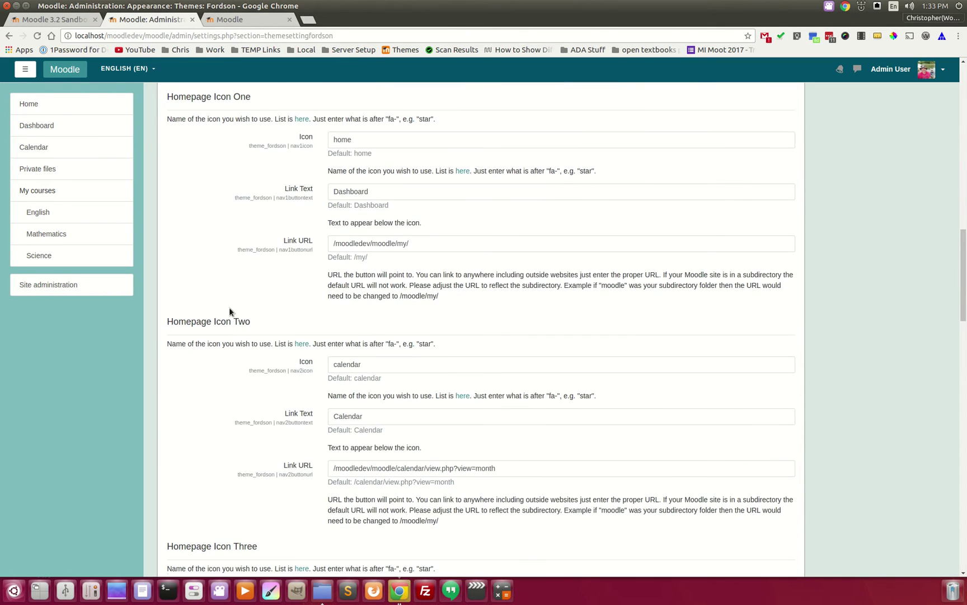
{"action": "scroll", "coordinate": [249, 338], "scroll_direction": "down", "scroll_amount": 1}
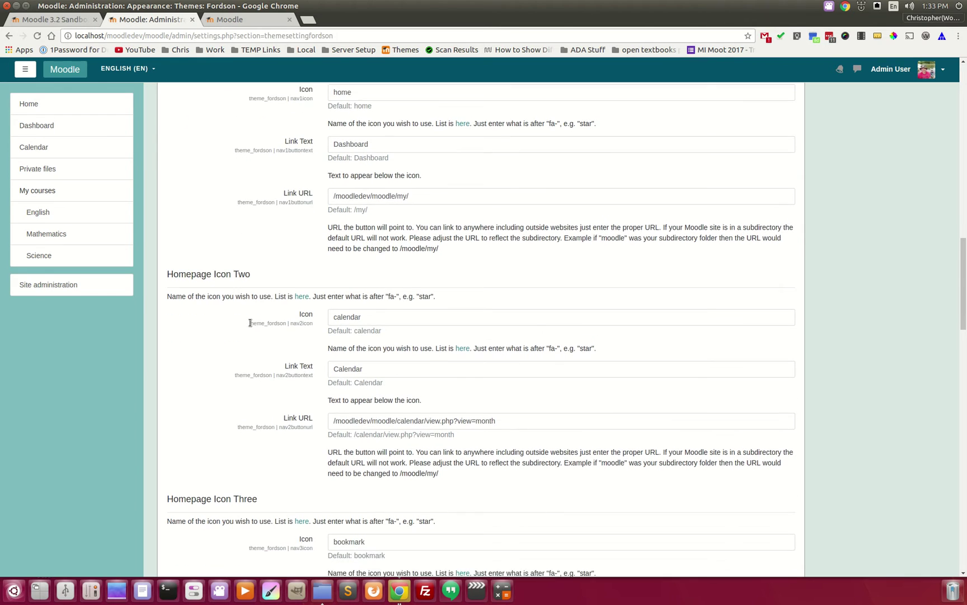
{"action": "scroll", "coordinate": [234, 328], "scroll_direction": "up", "scroll_amount": 2}
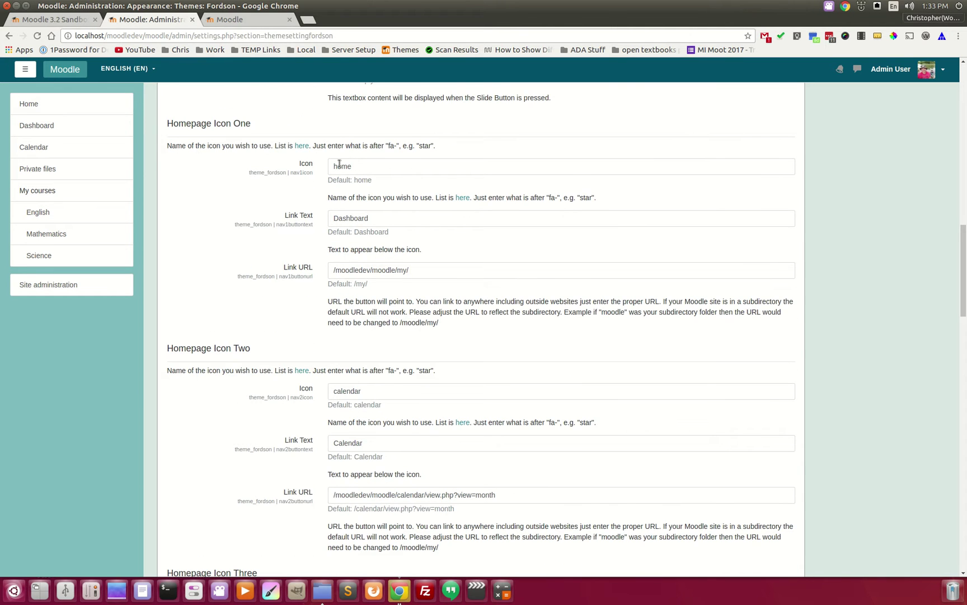
{"action": "scroll", "coordinate": [291, 300], "scroll_direction": "down", "scroll_amount": 2}
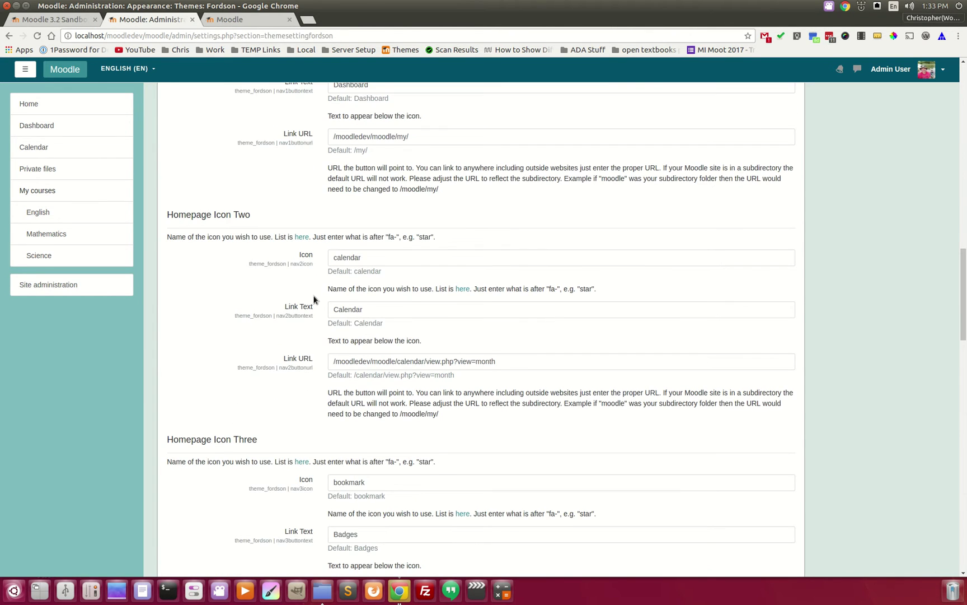
{"action": "scroll", "coordinate": [314, 296], "scroll_direction": "down", "scroll_amount": 1}
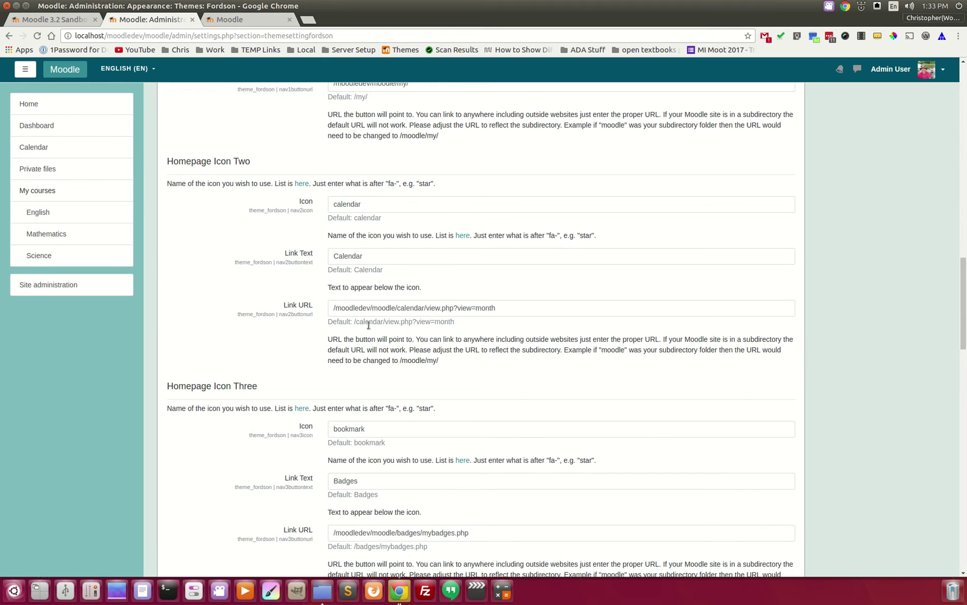
{"action": "scroll", "coordinate": [370, 329], "scroll_direction": "down", "scroll_amount": 1}
{"action": "scroll", "coordinate": [454, 380], "scroll_direction": "down", "scroll_amount": 6}
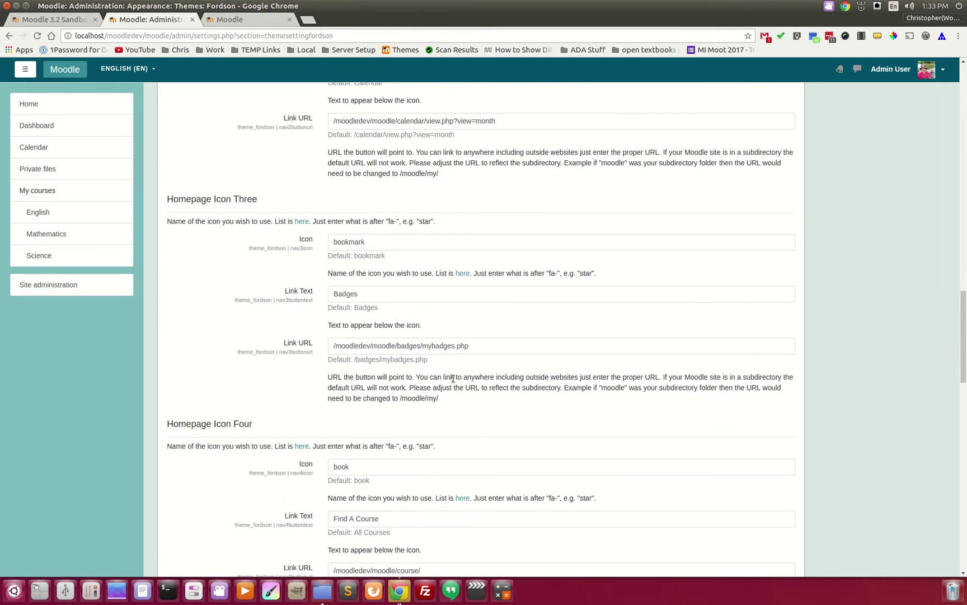
{"action": "scroll", "coordinate": [282, 367], "scroll_direction": "down", "scroll_amount": 10}
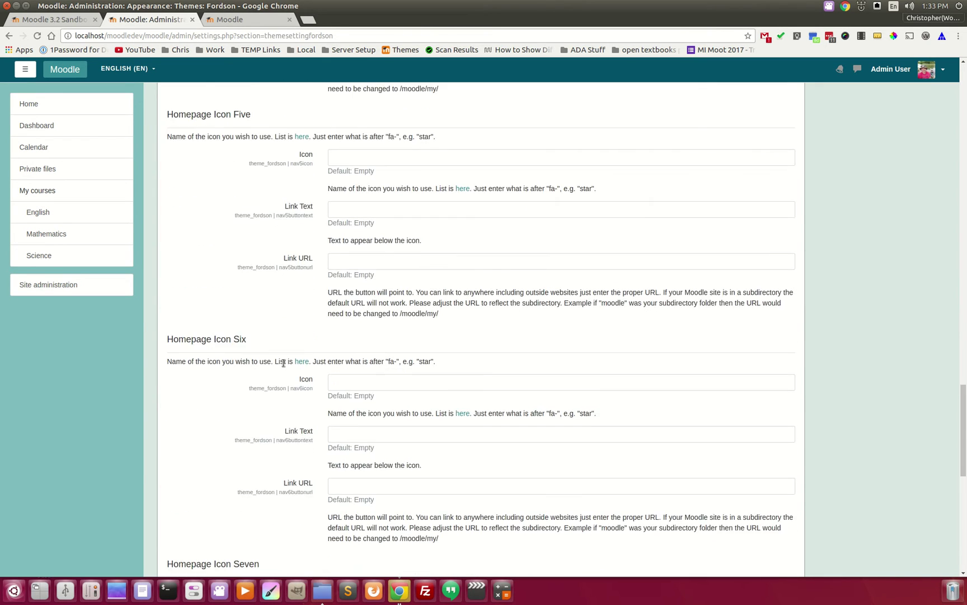
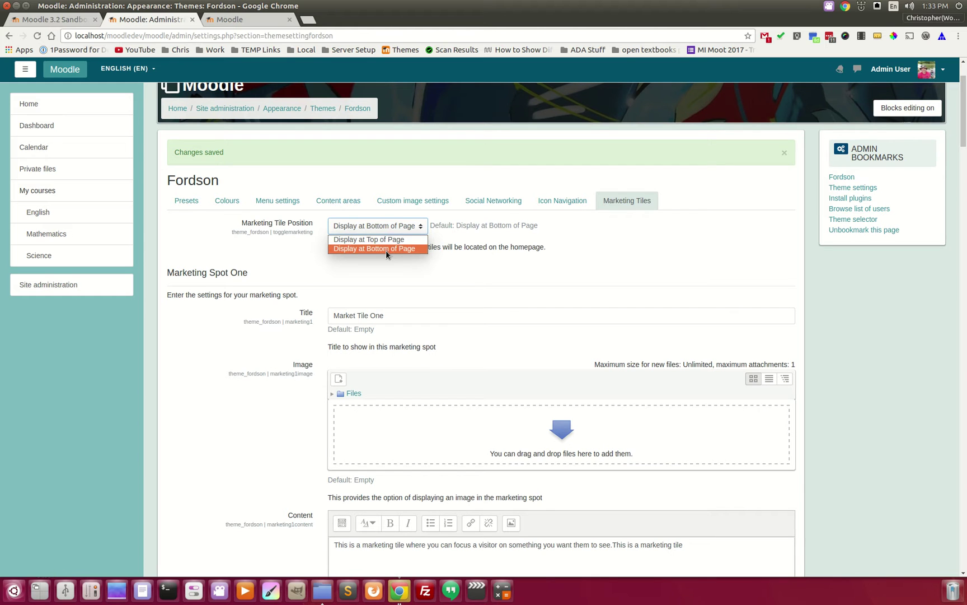
- Dismiss the Marketing Tile Position choices, and on the site homepage examine the marketing tiles' placement relative to the available courses
{"action": "left_click", "coordinate": [265, 282]}
{"action": "left_click", "coordinate": [238, 20]}
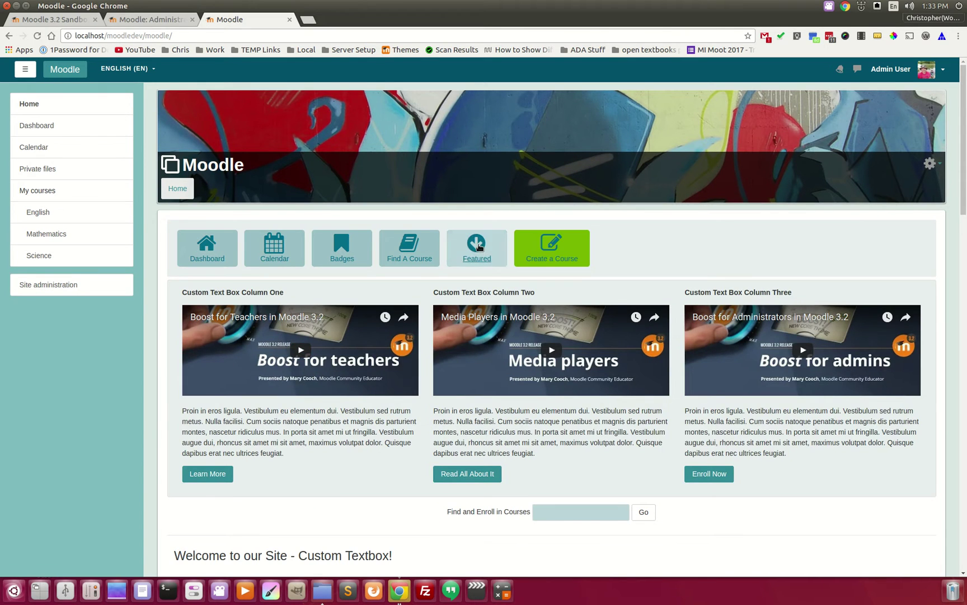
{"action": "scroll", "coordinate": [431, 389], "scroll_direction": "down", "scroll_amount": 3}
{"action": "scroll", "coordinate": [423, 383], "scroll_direction": "down", "scroll_amount": 10}
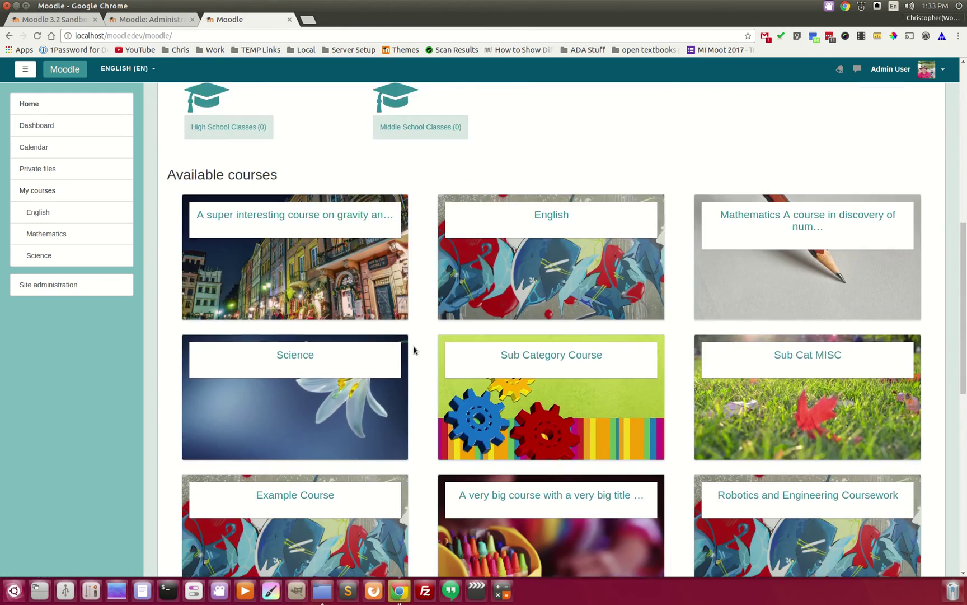
{"action": "scroll", "coordinate": [430, 482], "scroll_direction": "up", "scroll_amount": 6}
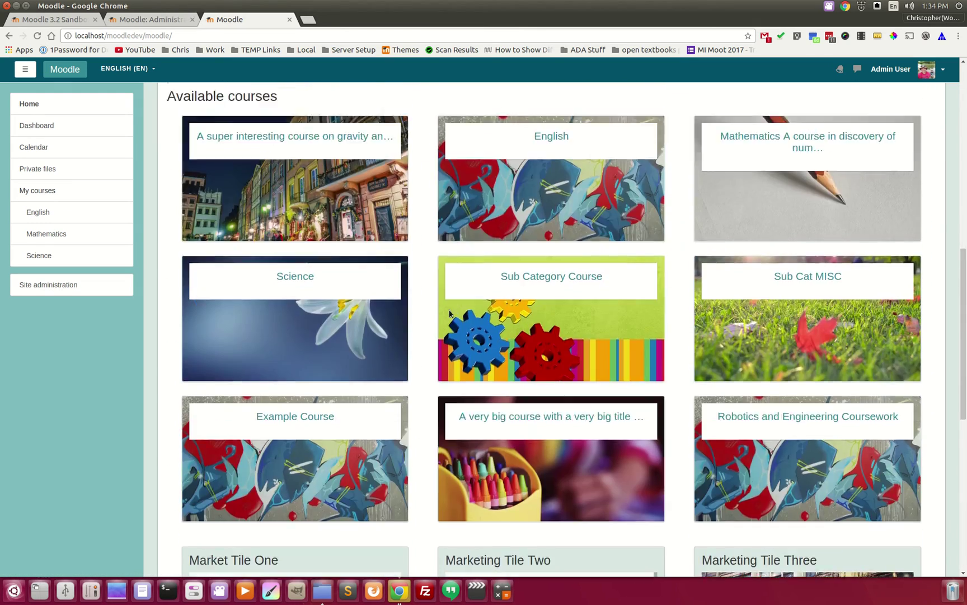
{"action": "scroll", "coordinate": [427, 303], "scroll_direction": "up", "scroll_amount": 6}
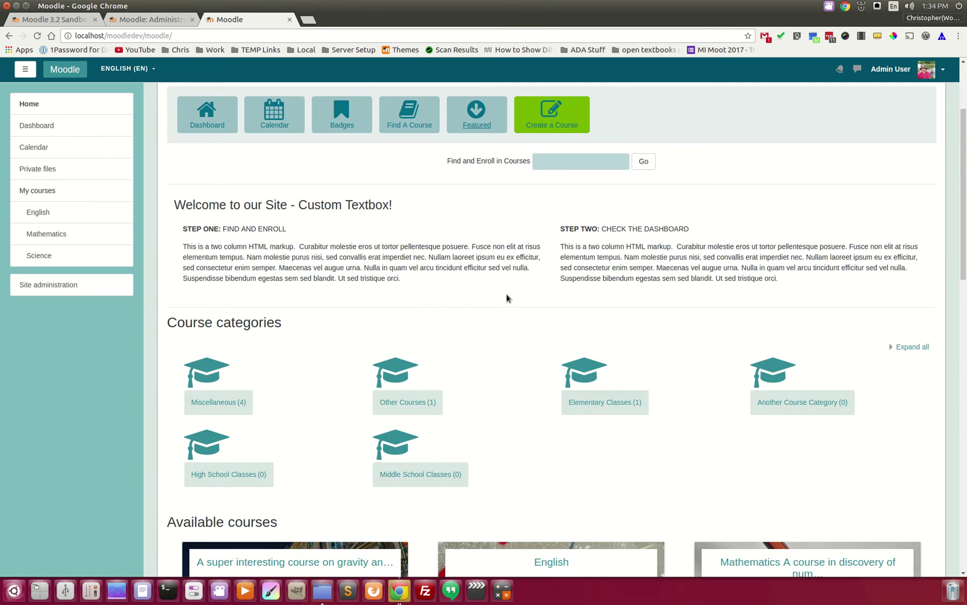
{"action": "scroll", "coordinate": [819, 289], "scroll_direction": "up", "scroll_amount": 3}
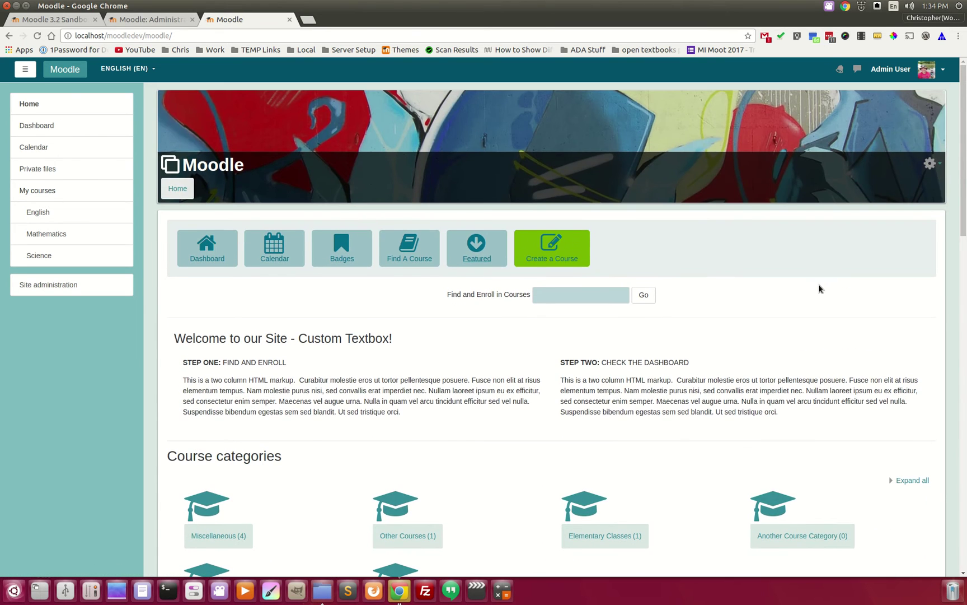
- Open the site's front page settings and review the choices for the first Front page item when logged in, leaving it unchanged
{"action": "left_click", "coordinate": [930, 163]}
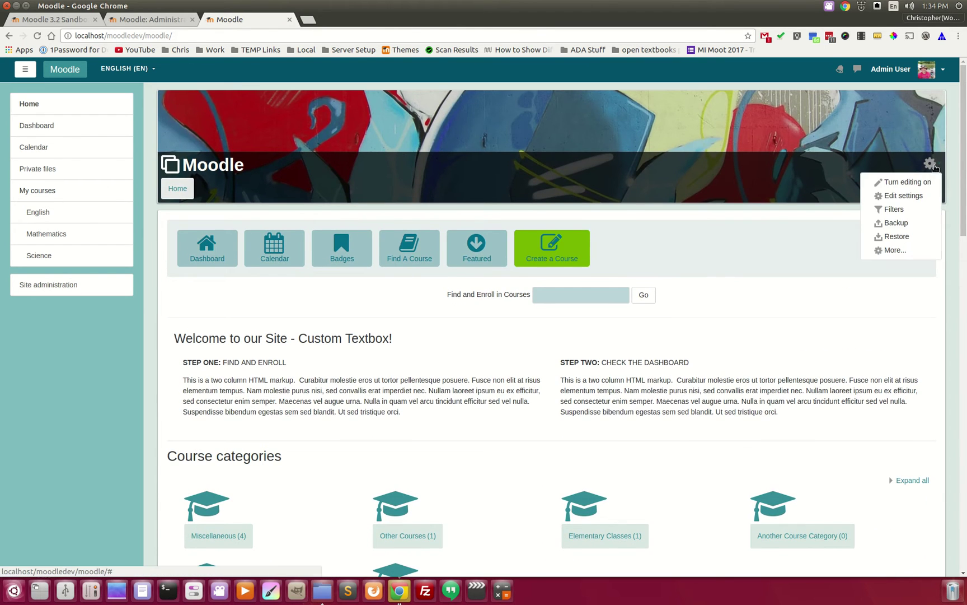
{"action": "left_click", "coordinate": [904, 196]}
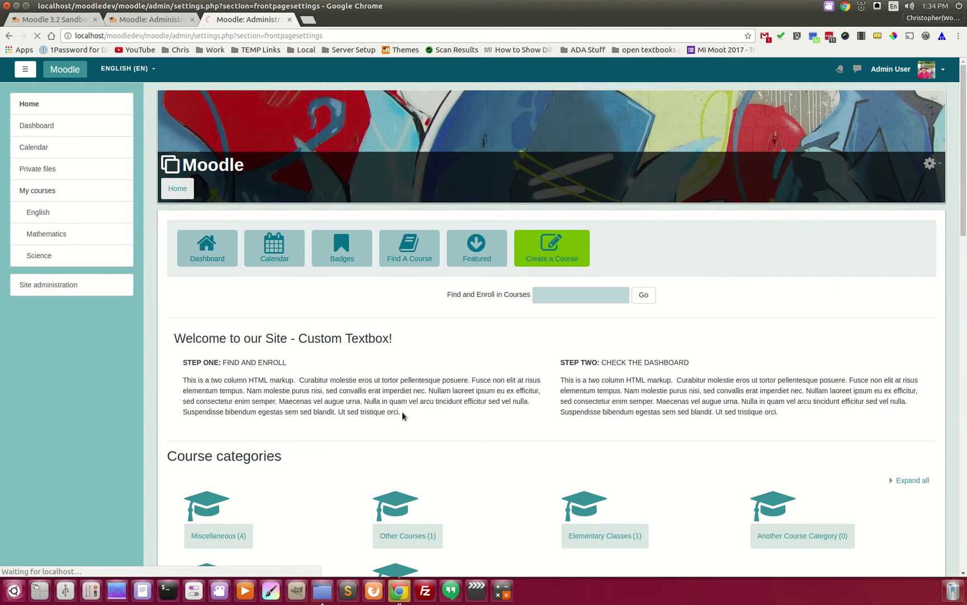
{"action": "scroll", "coordinate": [252, 385], "scroll_direction": "down", "scroll_amount": 5}
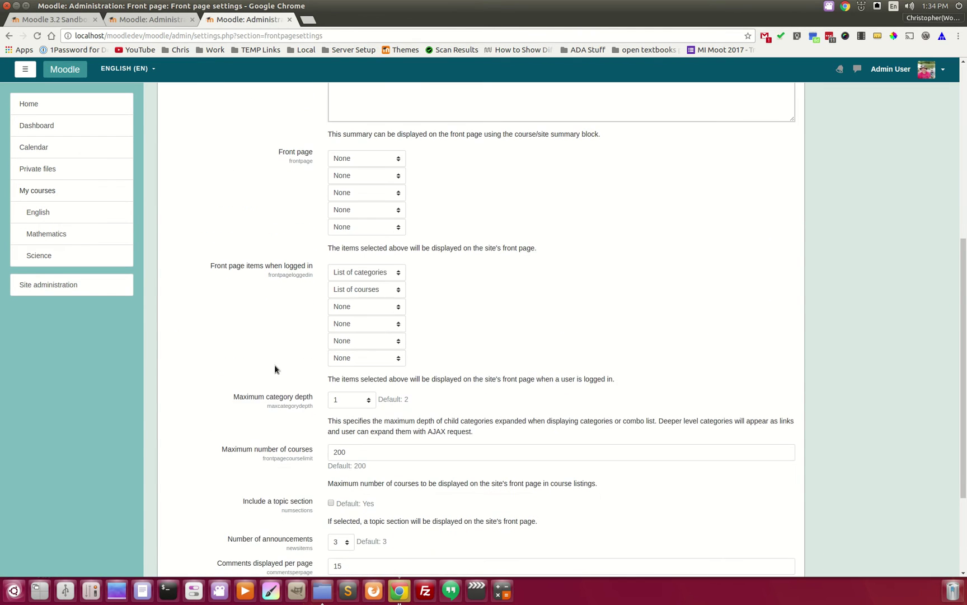
{"action": "left_click", "coordinate": [376, 274]}
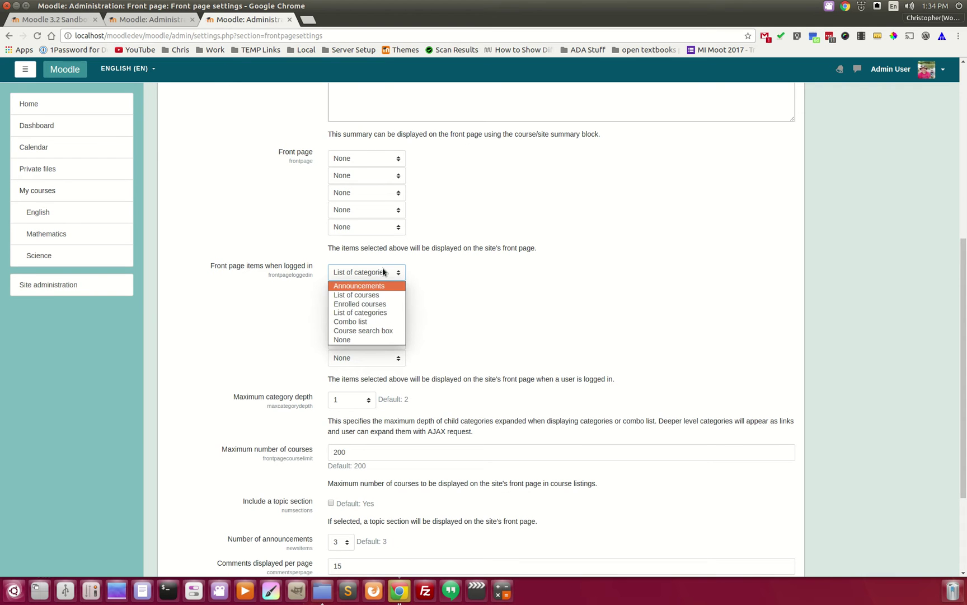
{"action": "left_click", "coordinate": [267, 298]}
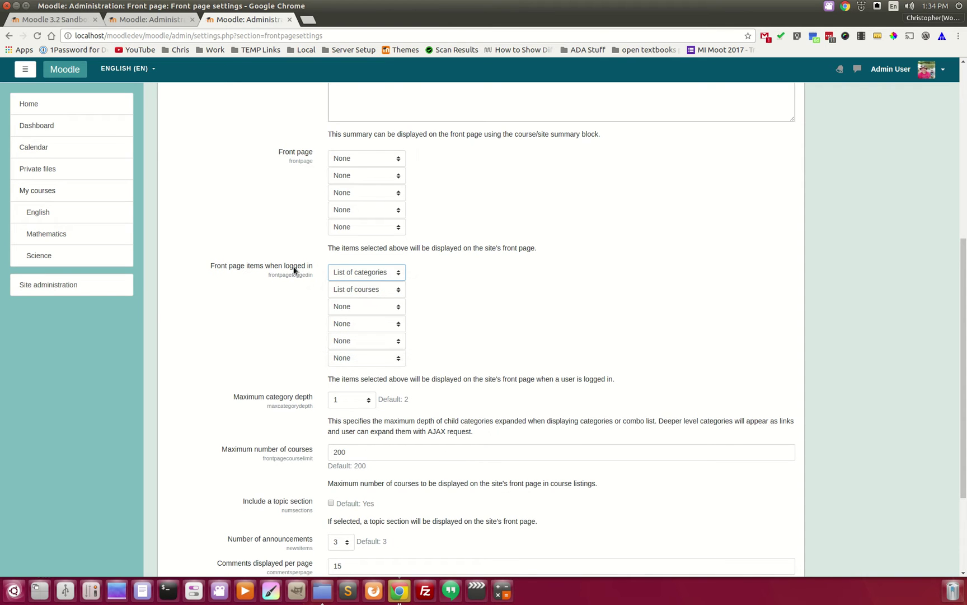
- Open the site homepage in a separate tab and examine the order of course categories, available courses and marketing tiles
{"action": "mouse_move", "coordinate": [150, 20]}
{"action": "left_mouse_down"}
{"action": "mouse_move", "coordinate": [271, 22]}
{"action": "mouse_move", "coordinate": [163, 21]}
{"action": "left_mouse_up"}
{"action": "left_click", "coordinate": [235, 20]}
{"action": "left_click", "coordinate": [337, 20]}
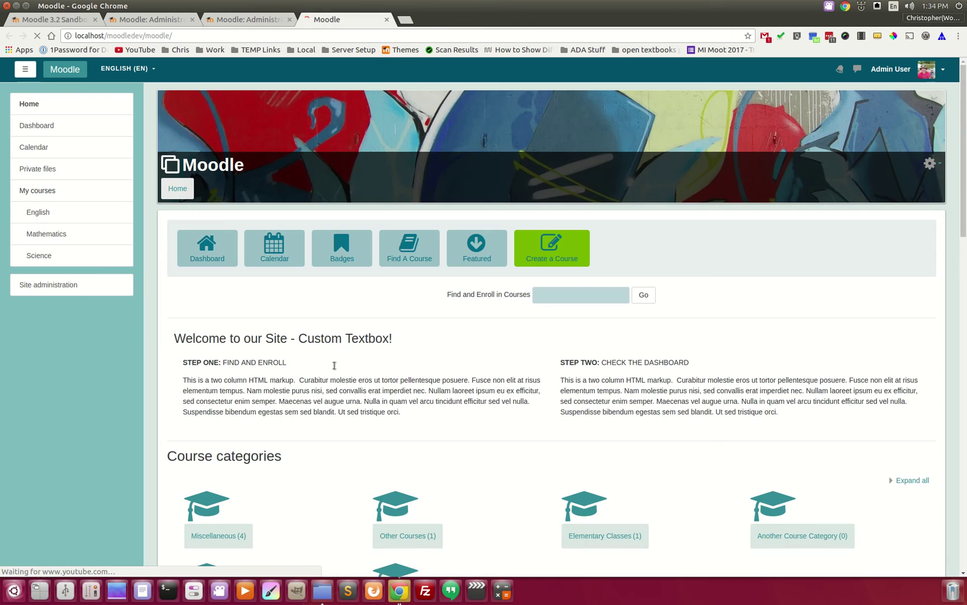
{"action": "scroll", "coordinate": [391, 347], "scroll_direction": "down", "scroll_amount": 5}
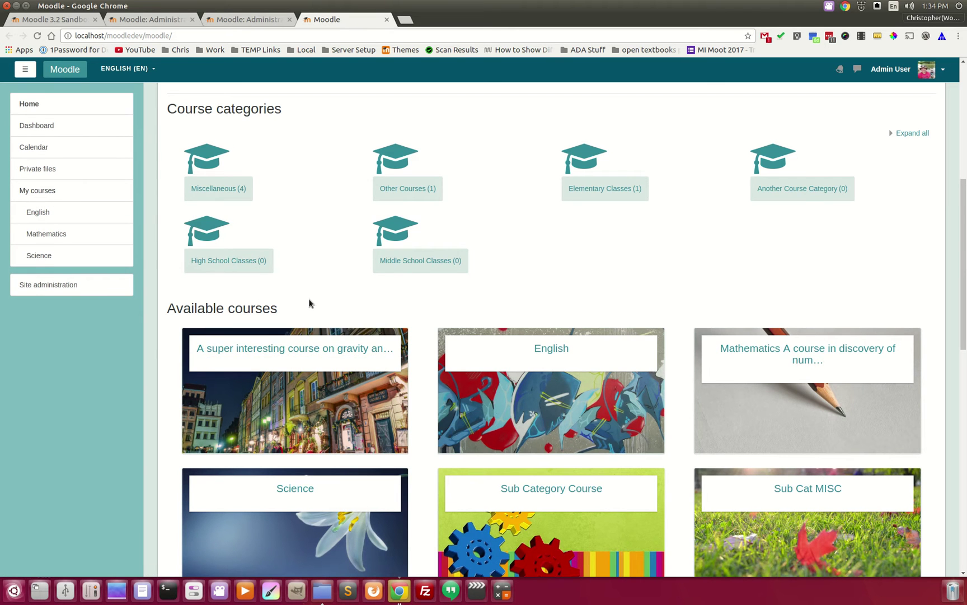
{"action": "scroll", "coordinate": [263, 308], "scroll_direction": "down", "scroll_amount": 8}
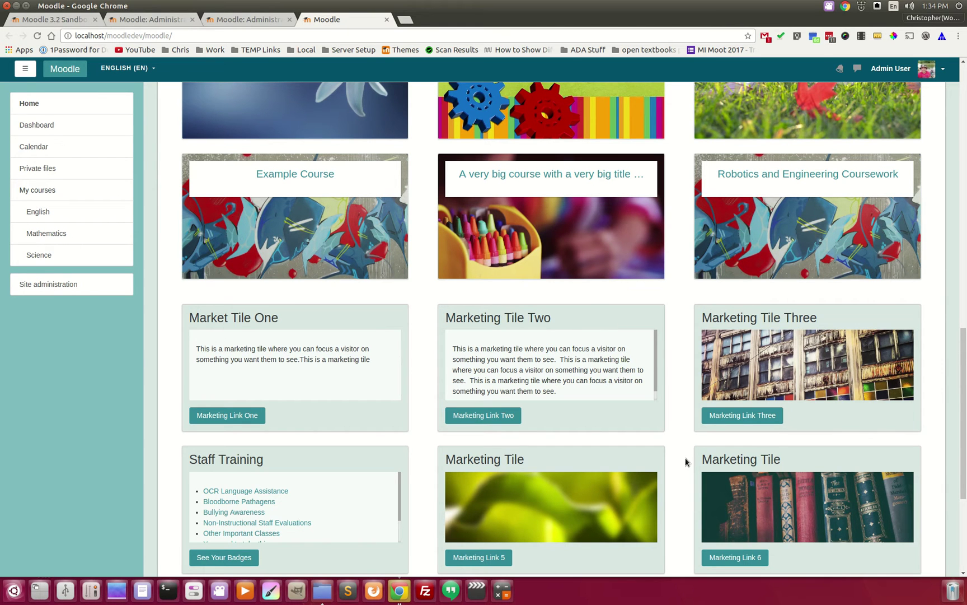
{"action": "scroll", "coordinate": [683, 460], "scroll_direction": "up", "scroll_amount": 9}
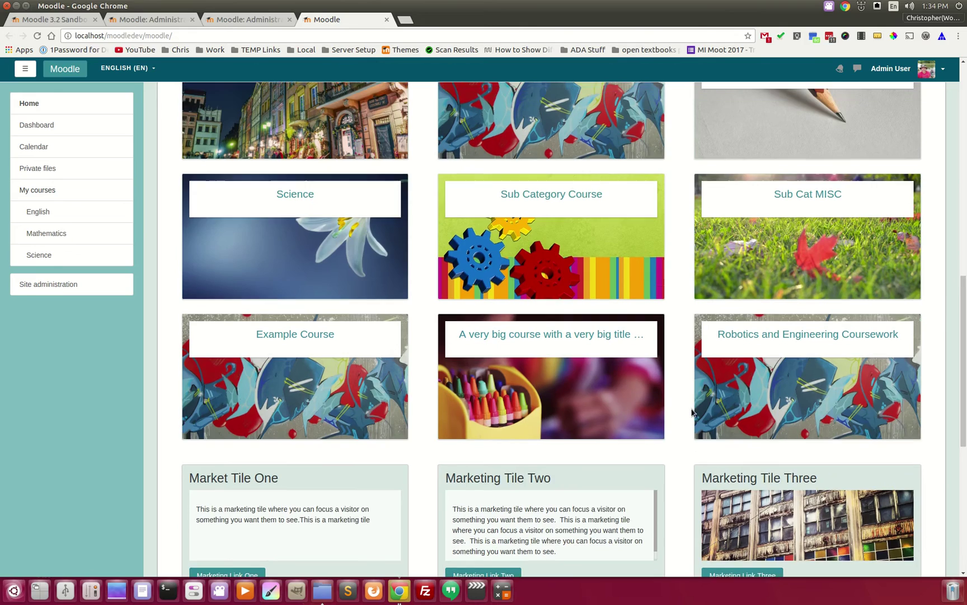
{"action": "scroll", "coordinate": [499, 235], "scroll_direction": "up", "scroll_amount": 3}
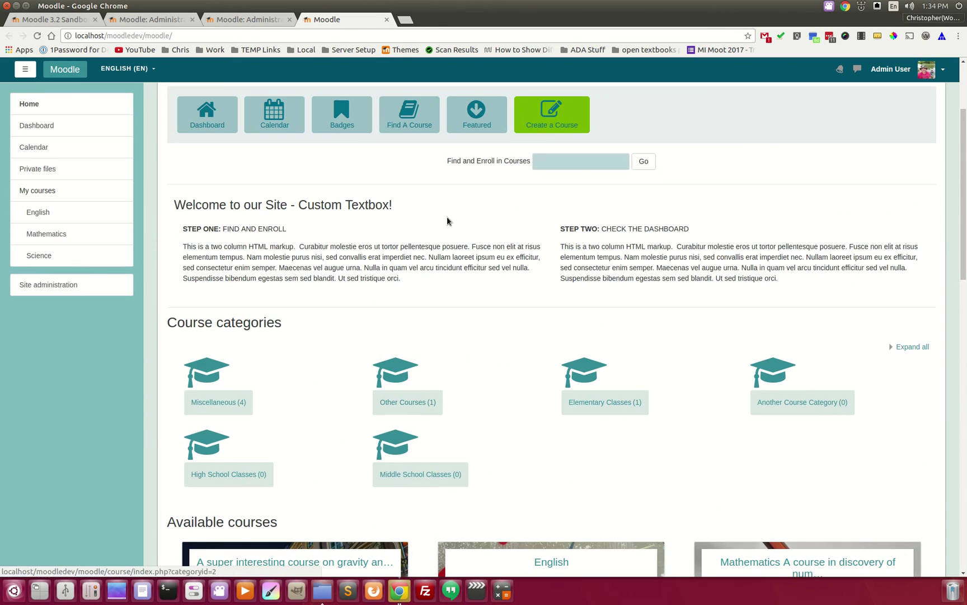
- Return to the Fordson Marketing Tiles settings and examine the title, image, content and link fields for Marketing Spots One to Six
{"action": "left_click", "coordinate": [249, 20]}
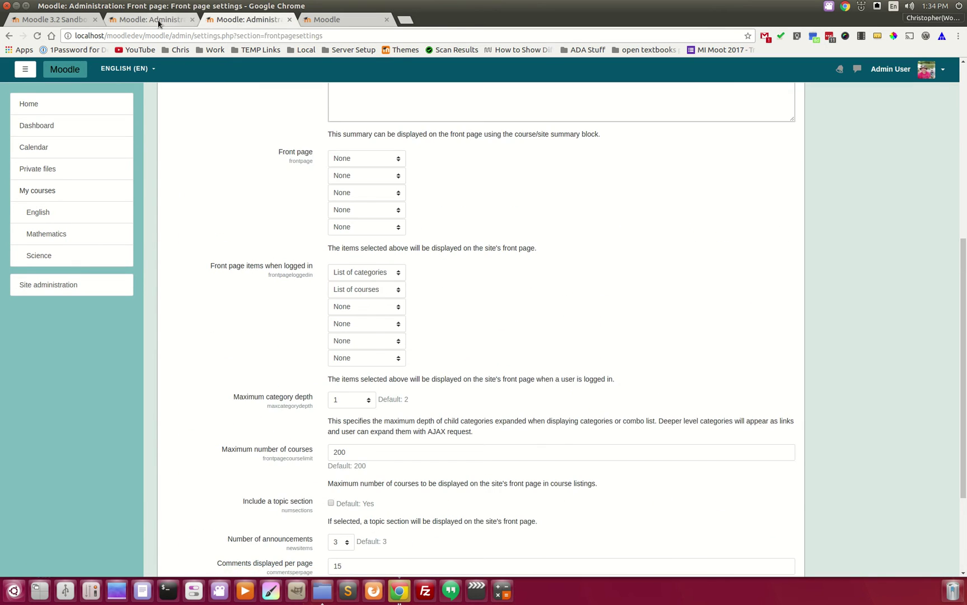
{"action": "left_click", "coordinate": [152, 19]}
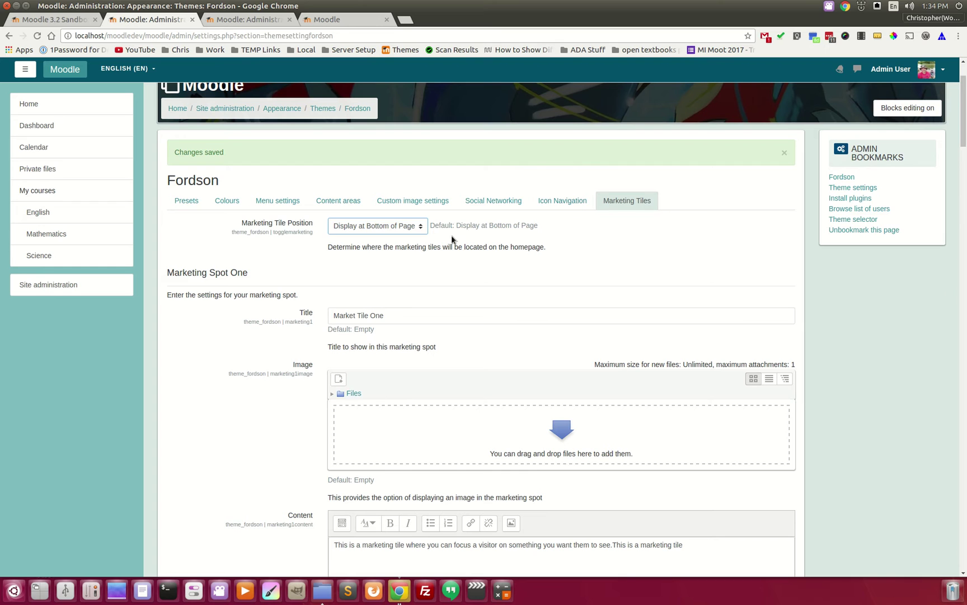
{"action": "scroll", "coordinate": [445, 156], "scroll_direction": "down", "scroll_amount": 5}
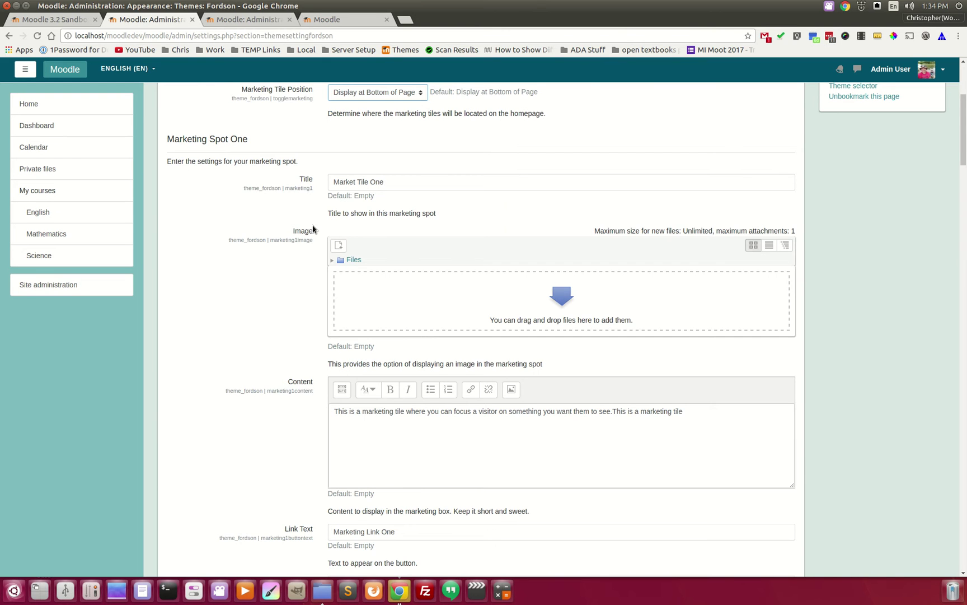
{"action": "scroll", "coordinate": [336, 394], "scroll_direction": "down", "scroll_amount": 20}
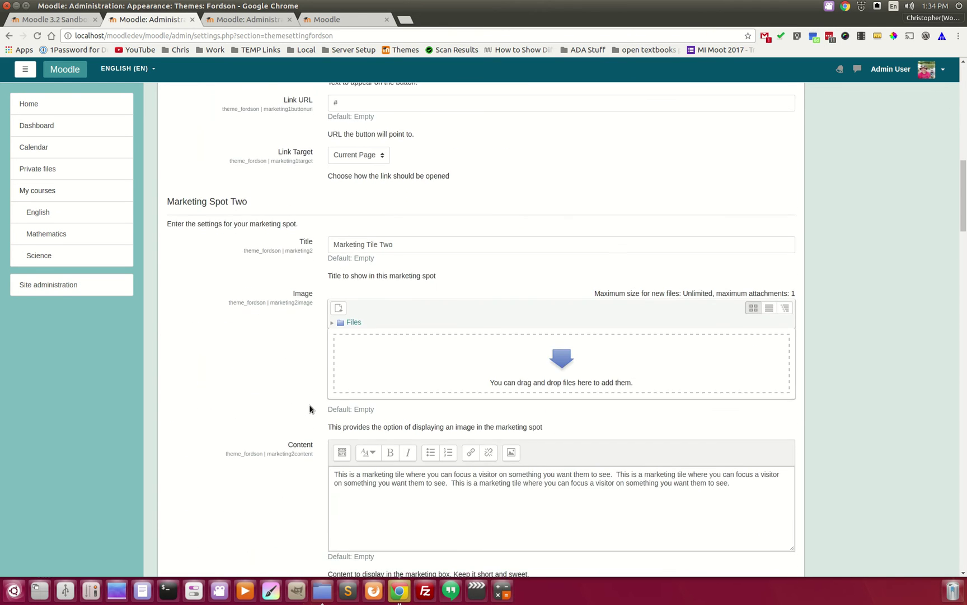
{"action": "scroll", "coordinate": [310, 408], "scroll_direction": "down", "scroll_amount": 20}
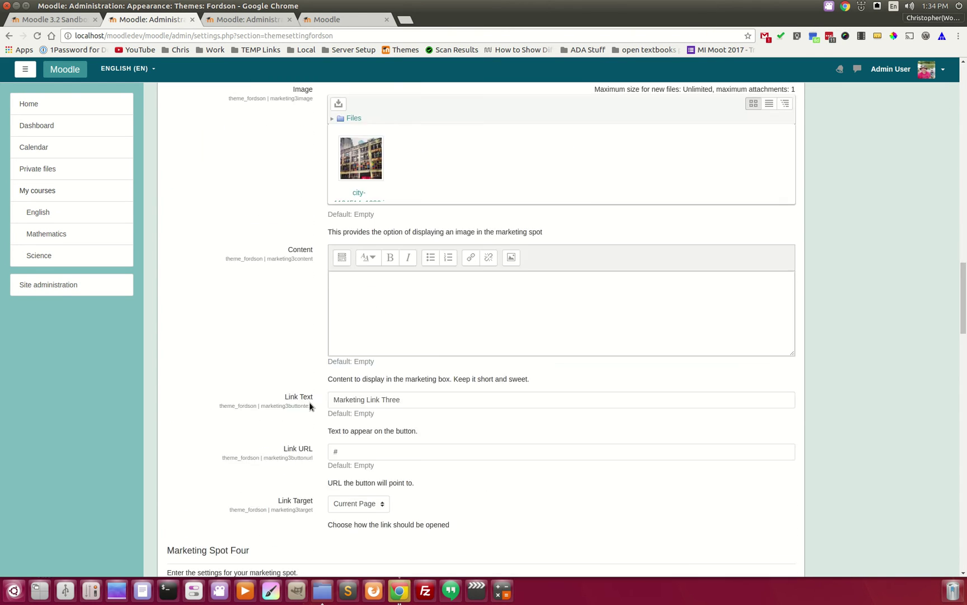
{"action": "scroll", "coordinate": [310, 403], "scroll_direction": "down", "scroll_amount": 20}
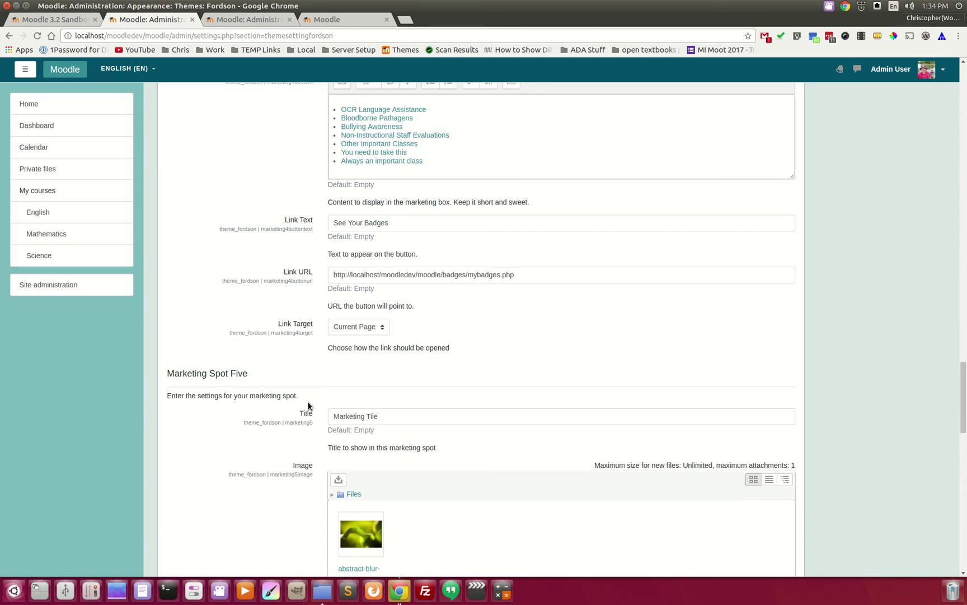
{"action": "scroll", "coordinate": [308, 406], "scroll_direction": "down", "scroll_amount": 20}
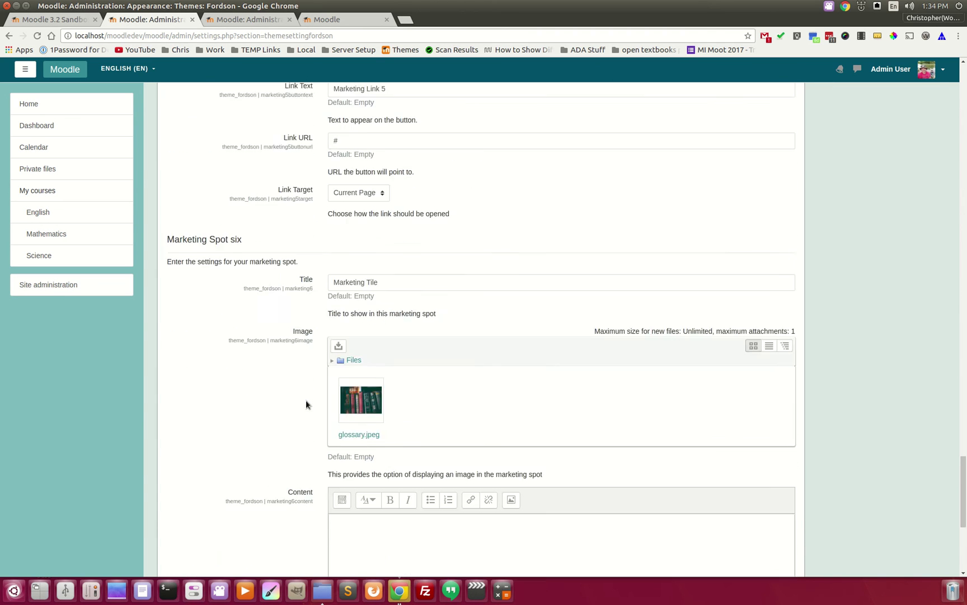
{"action": "scroll", "coordinate": [307, 405], "scroll_direction": "down", "scroll_amount": 4}
{"action": "scroll", "coordinate": [920, 527], "scroll_direction": "up", "scroll_amount": 6}
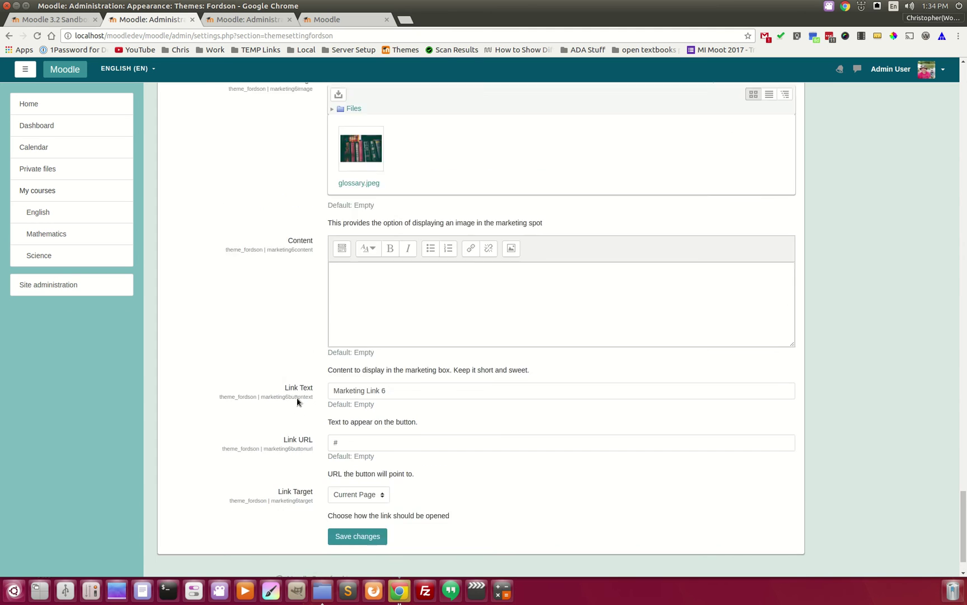
{"action": "left_click_drag", "start_coordinate": [959, 525], "coordinate": [960, 114]}
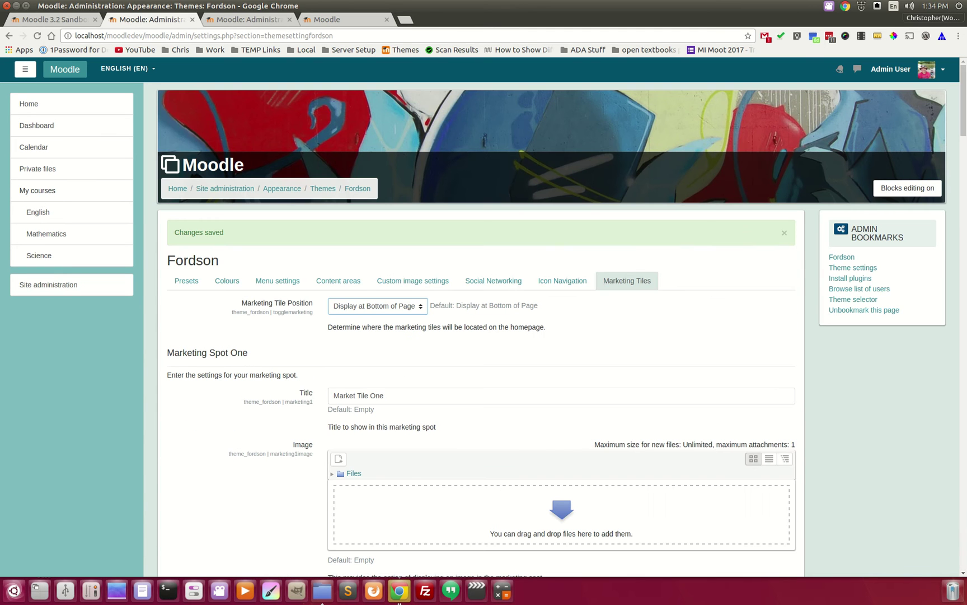
- Go to the site homepage from the theme settings and examine the course categories and available courses
{"action": "left_click", "coordinate": [68, 70]}
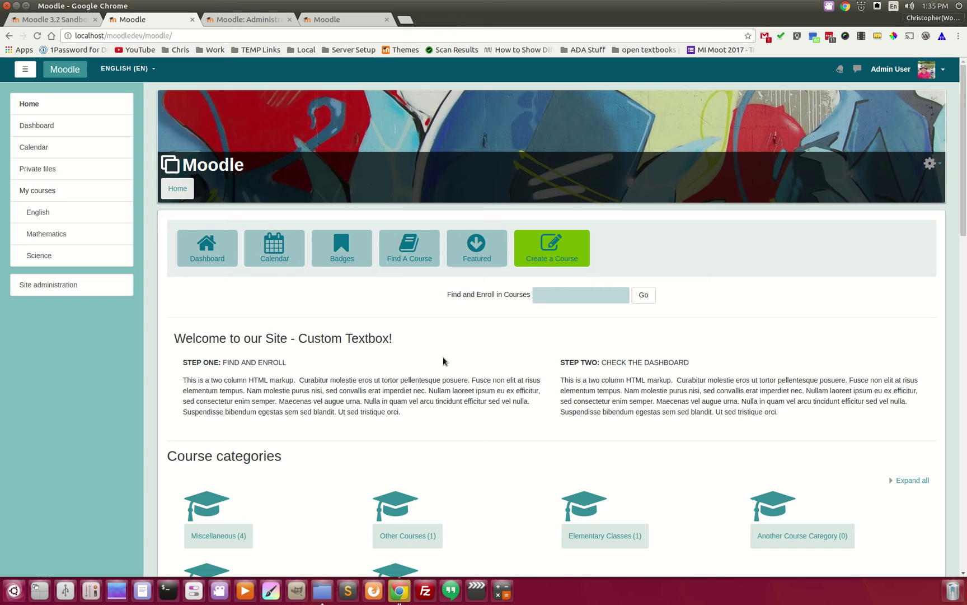
{"action": "scroll", "coordinate": [464, 367], "scroll_direction": "down", "scroll_amount": 10}
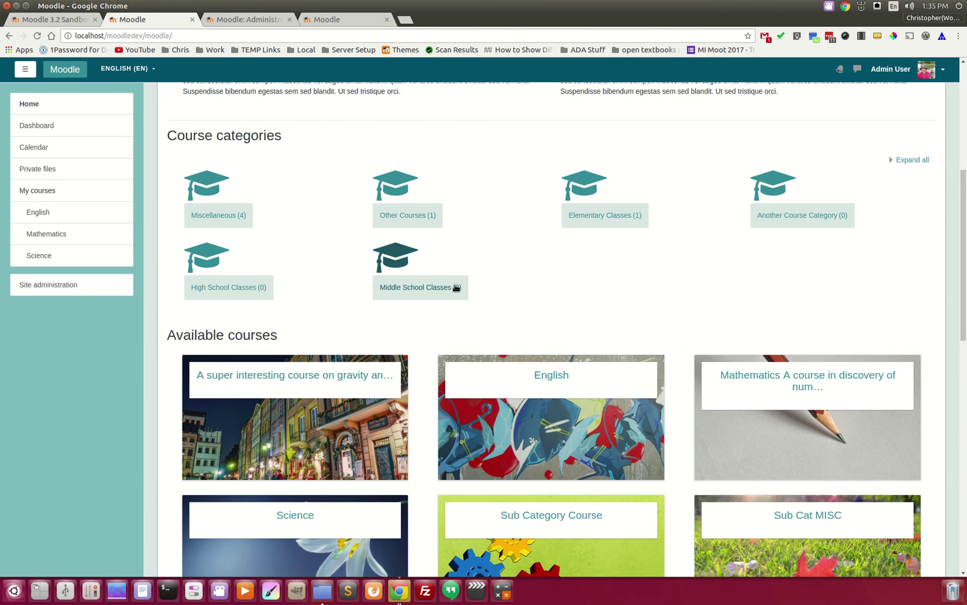
{"action": "scroll", "coordinate": [476, 282], "scroll_direction": "up", "scroll_amount": 3}
{"action": "scroll", "coordinate": [490, 380], "scroll_direction": "down", "scroll_amount": 2}
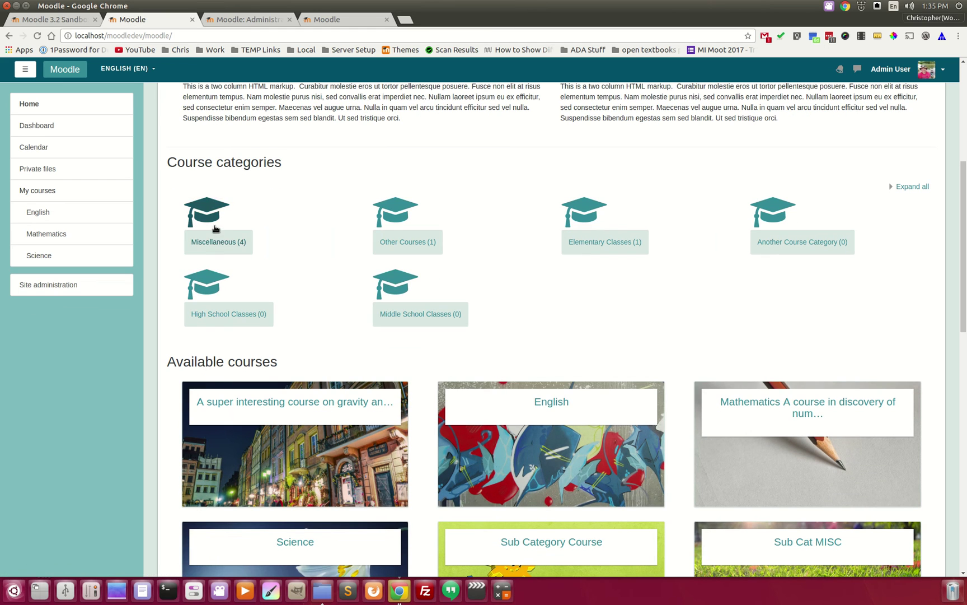
- Open the Miscellaneous course category and examine its subcategories and available course tiles
{"action": "left_click", "coordinate": [212, 207]}
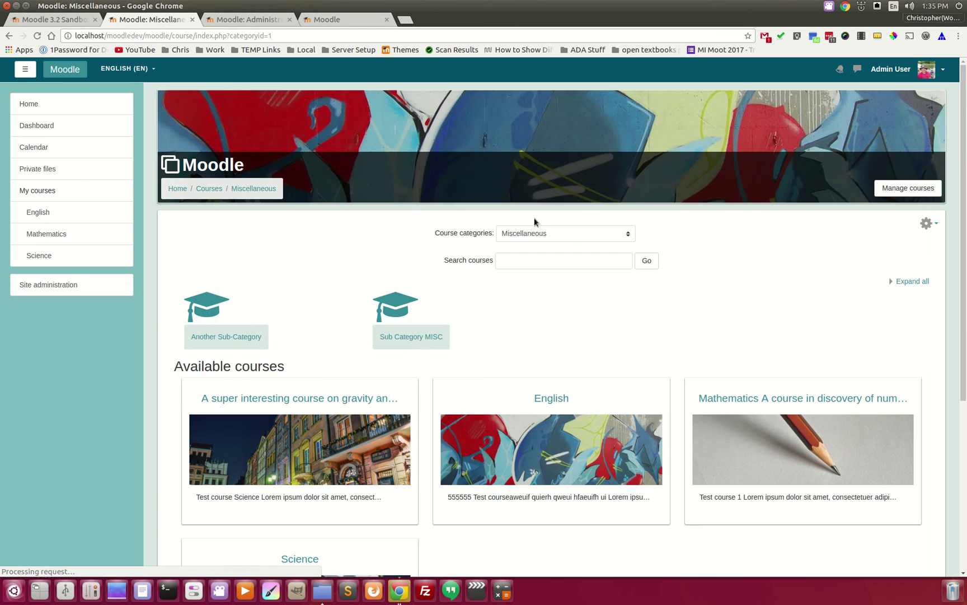
{"action": "scroll", "coordinate": [540, 222], "scroll_direction": "down", "scroll_amount": 2}
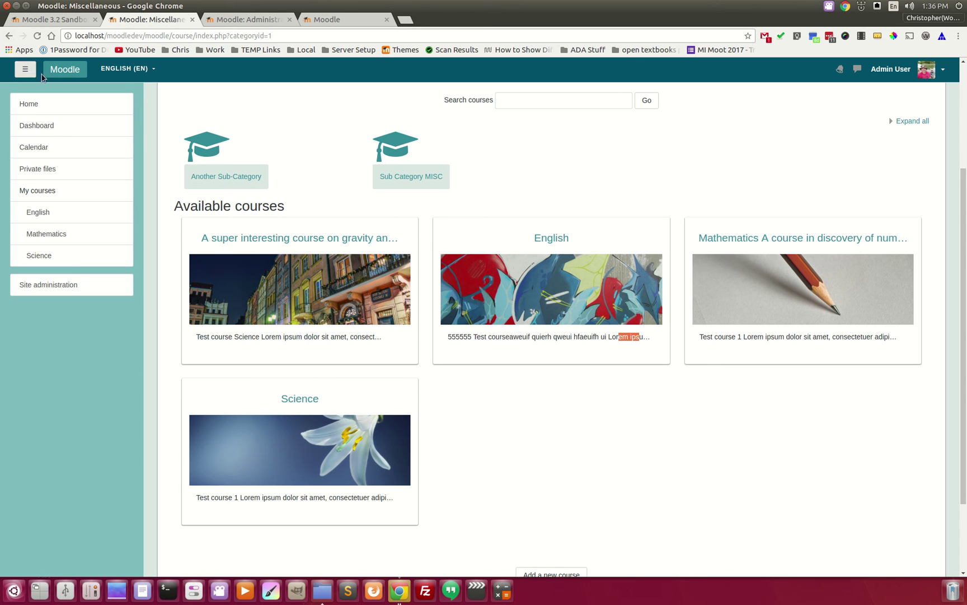
{"action": "scroll", "coordinate": [434, 434], "scroll_direction": "up", "scroll_amount": 1}
{"action": "scroll", "coordinate": [434, 434], "scroll_direction": "up", "scroll_amount": 5}
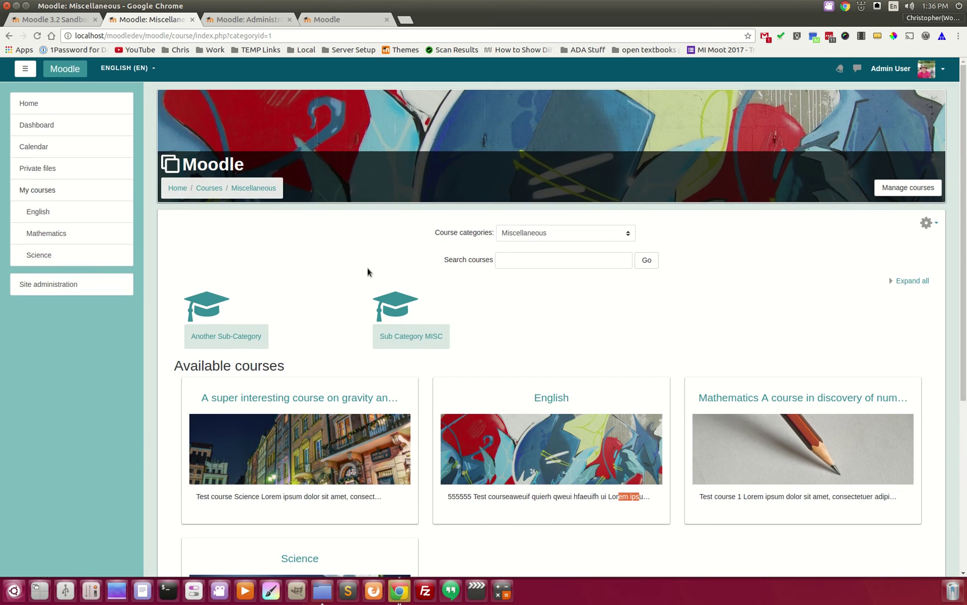
- Switch the course category to Other Courses and look over its subcategory and available course
{"action": "left_click", "coordinate": [520, 240]}
{"action": "left_click", "coordinate": [524, 274]}
{"action": "scroll", "coordinate": [475, 376], "scroll_direction": "down", "scroll_amount": 3}
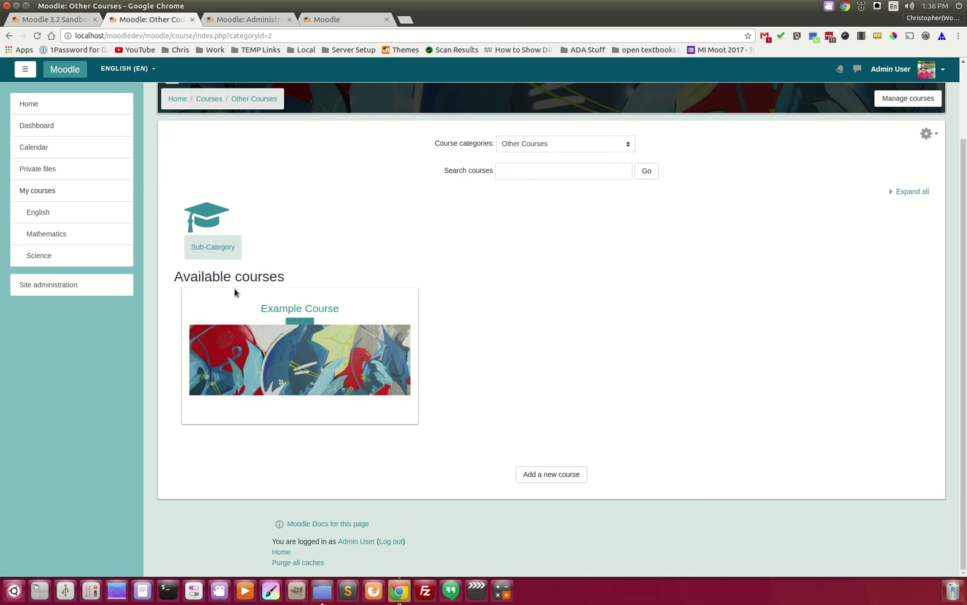
{"action": "scroll", "coordinate": [304, 268], "scroll_direction": "up", "scroll_amount": 3}
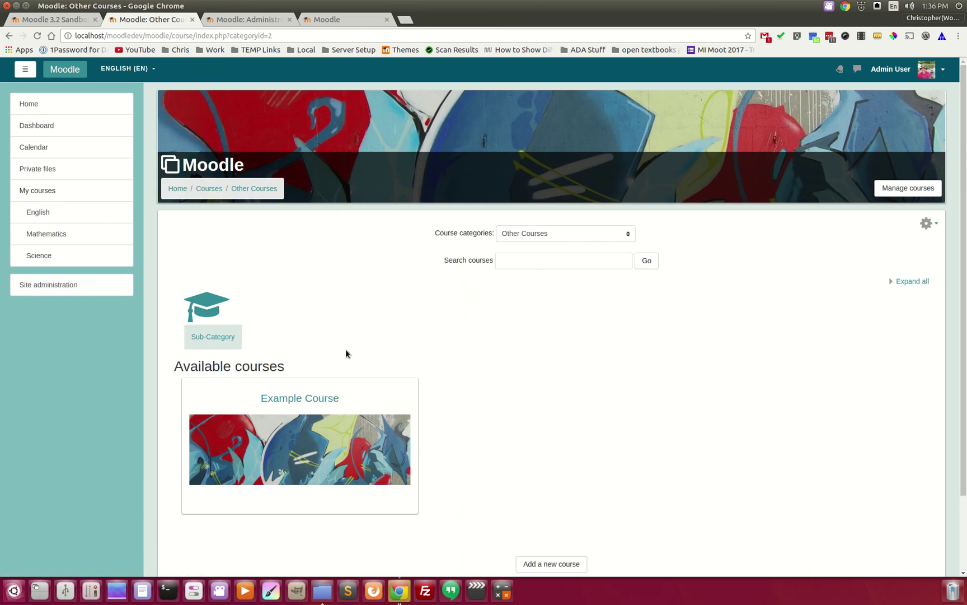